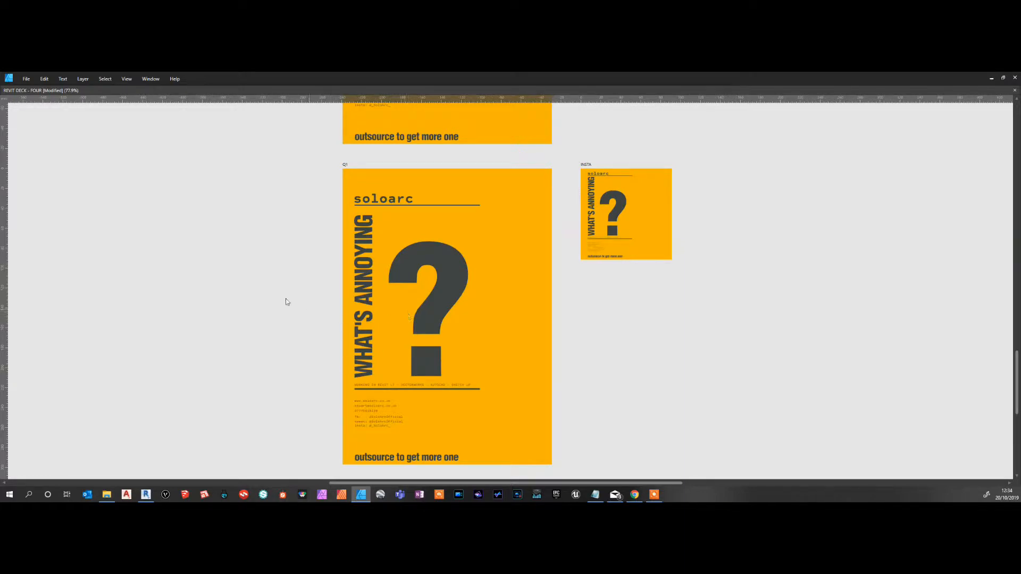
Step: Review the presentation artboards, covering the Revit history, contact details, series title and "What's Annoying?" pages
ctrl+scroll(286, 302, down, 3)
ctrl+scroll(286, 301, up, 2)
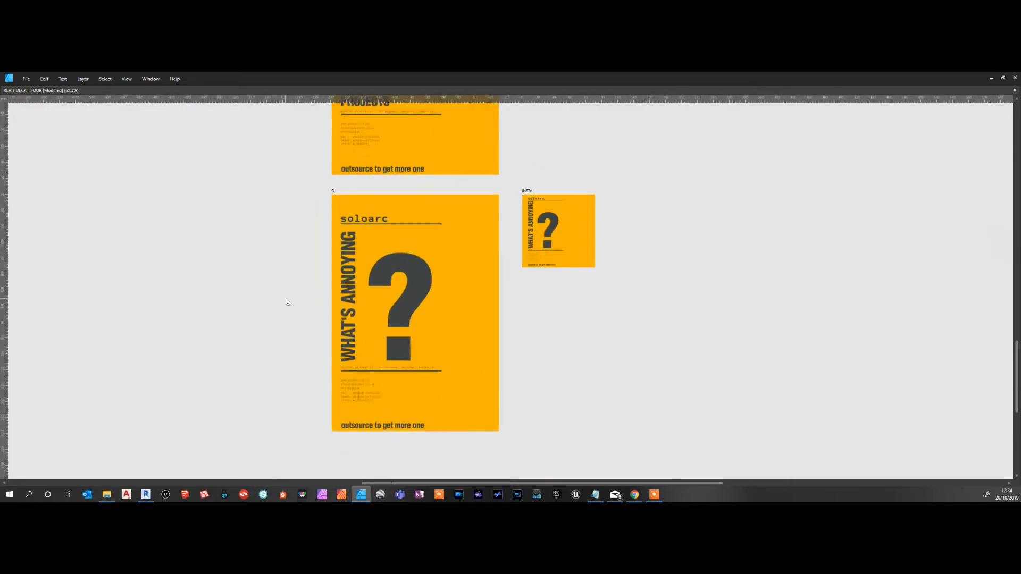
scroll(307, 264, up, 5)
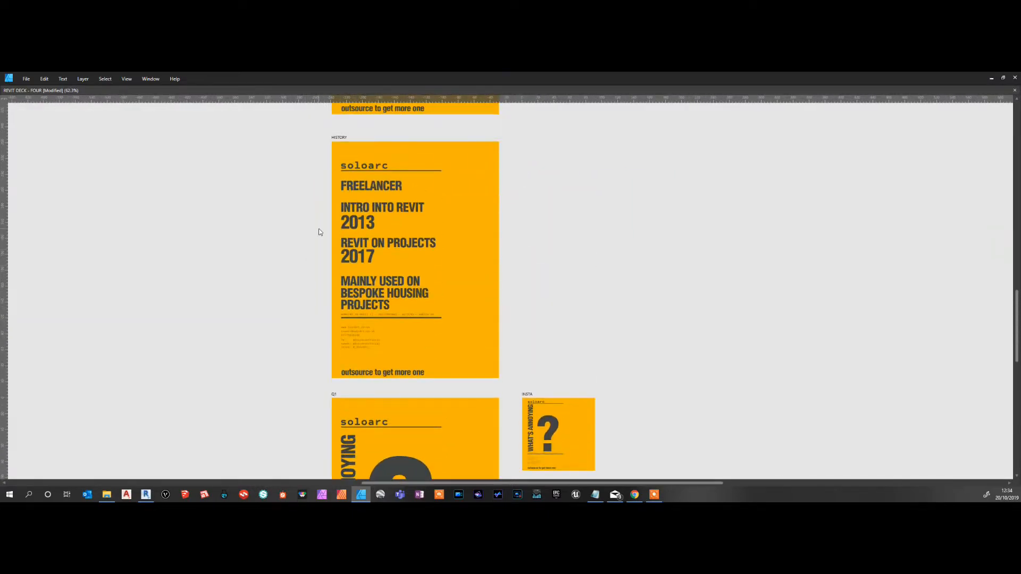
ctrl+scroll(320, 232, up, 3)
middle_drag(319, 232, 291, 279)
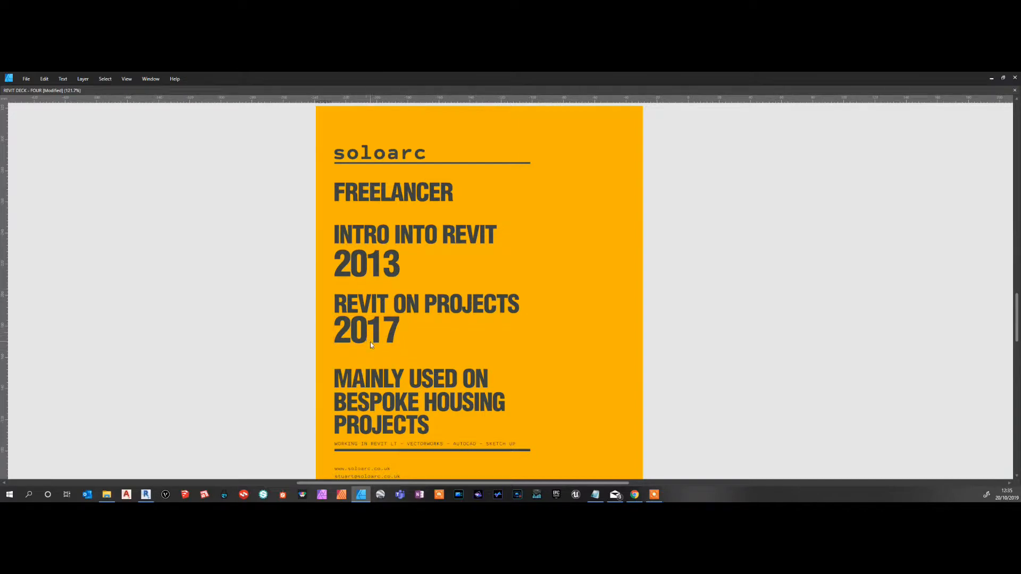
middle_drag(269, 350, 260, 294)
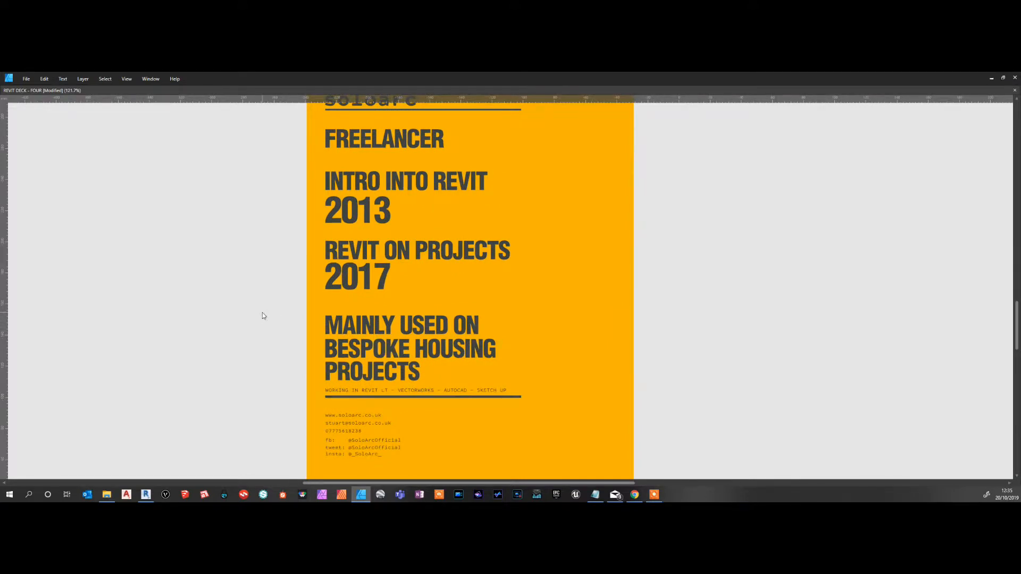
ctrl+scroll(258, 314, down, 4)
middle_drag(256, 127, 259, 368)
ctrl+scroll(260, 368, up, 2)
ctrl+scroll(259, 371, up, 2)
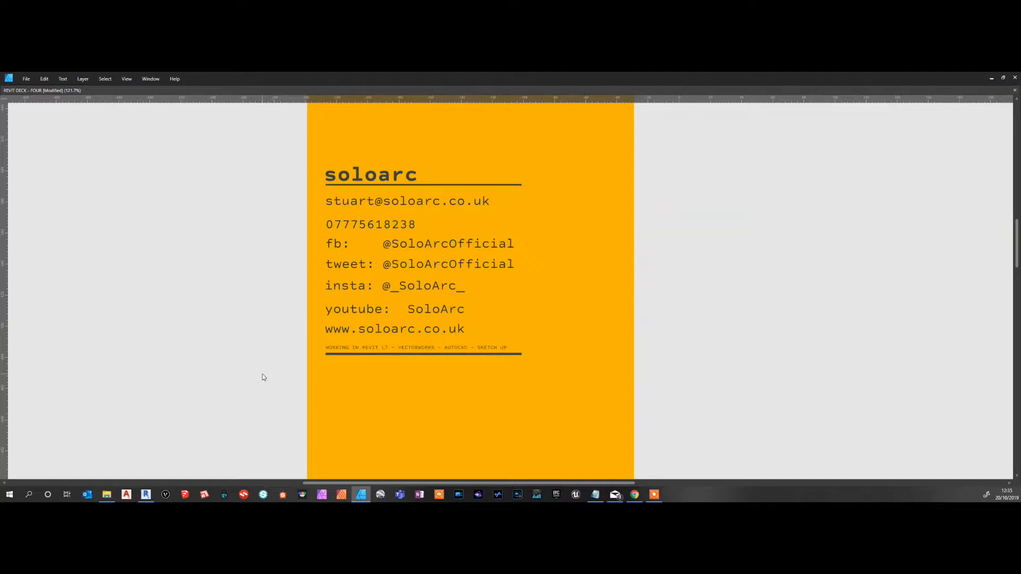
ctrl+scroll(263, 330, down, 4)
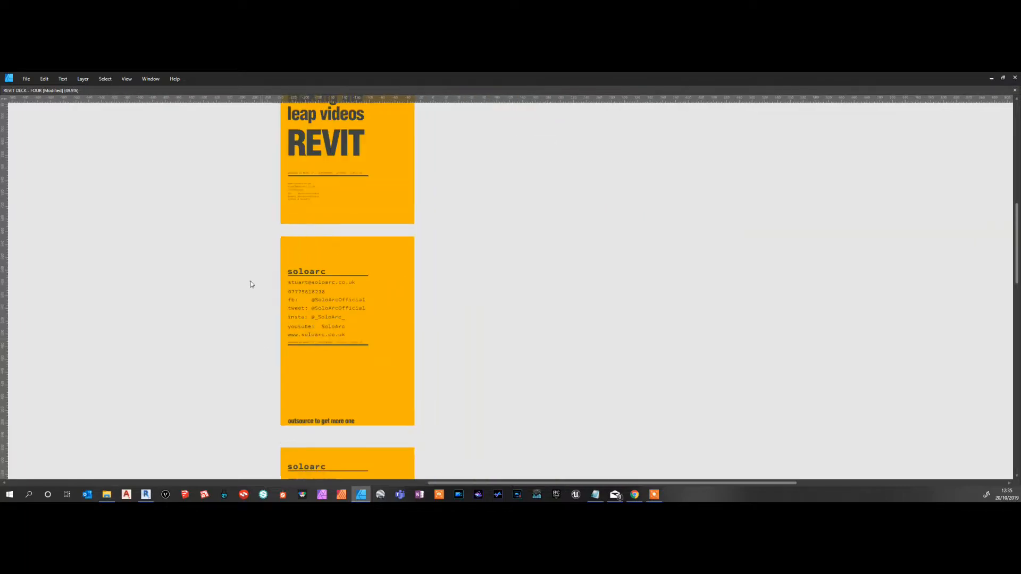
scroll(250, 362, up, 3)
ctrl+scroll(255, 275, up, 2)
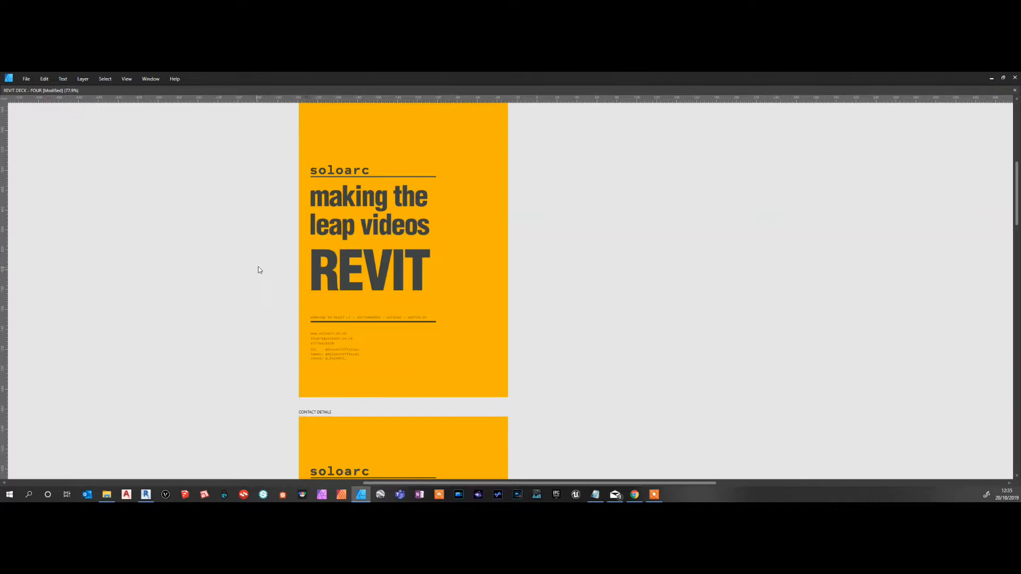
scroll(268, 259, down, 10)
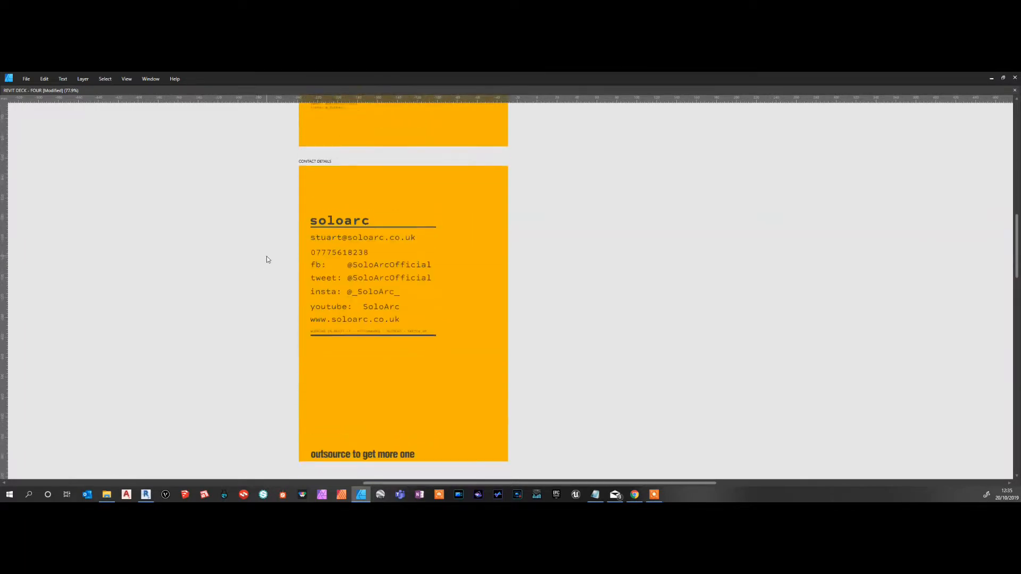
scroll(267, 260, down, 10)
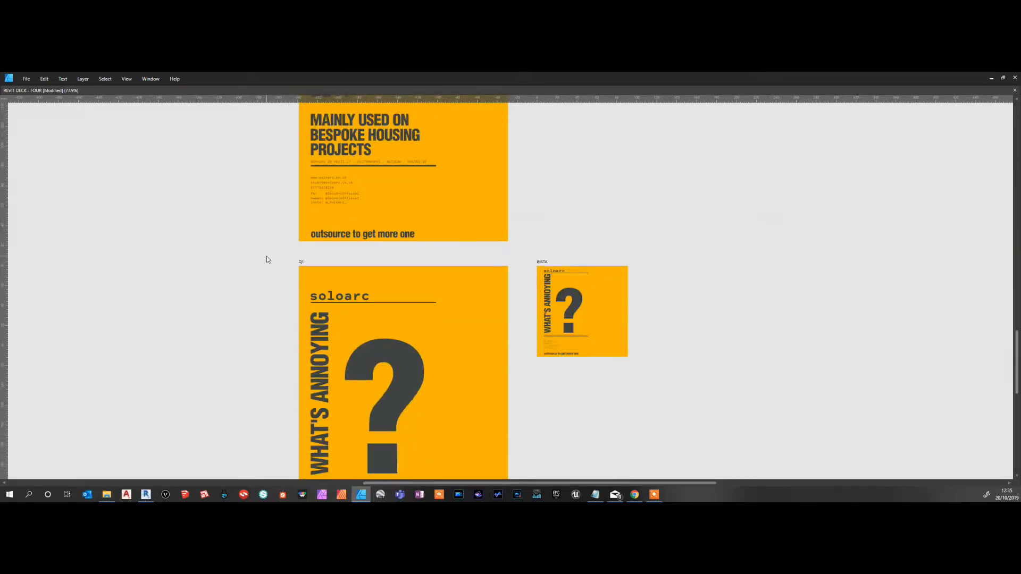
scroll(267, 260, up, 1)
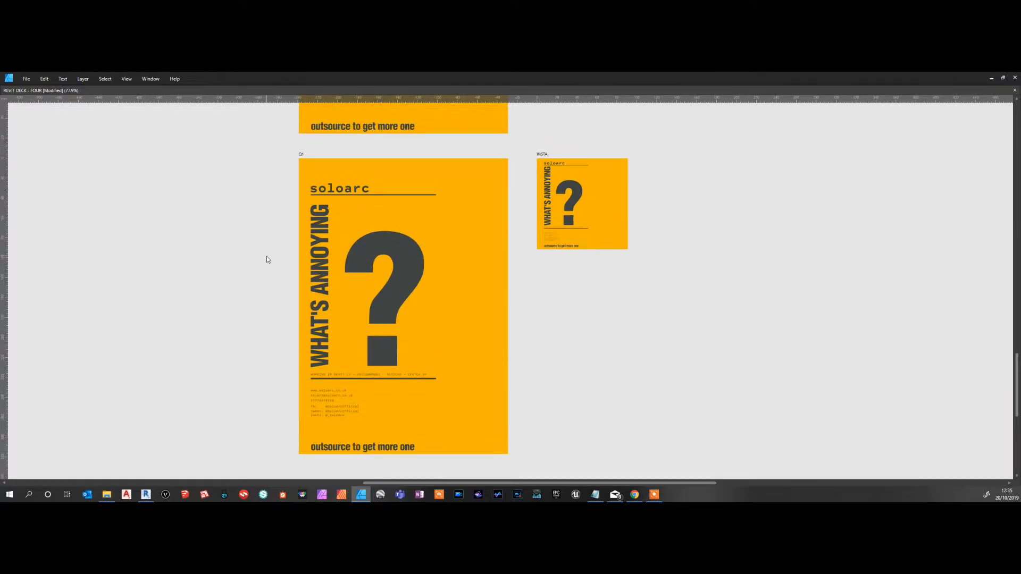
Step: Switch to Revit and compare the Level 0 - existing plan at Coarse and Fine detail levels
click(145, 495)
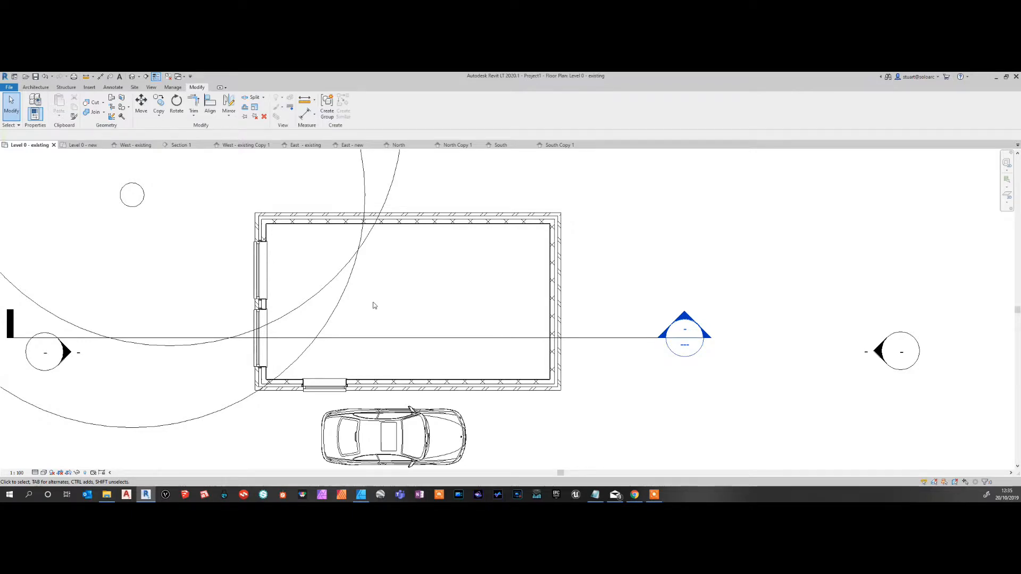
click(36, 473)
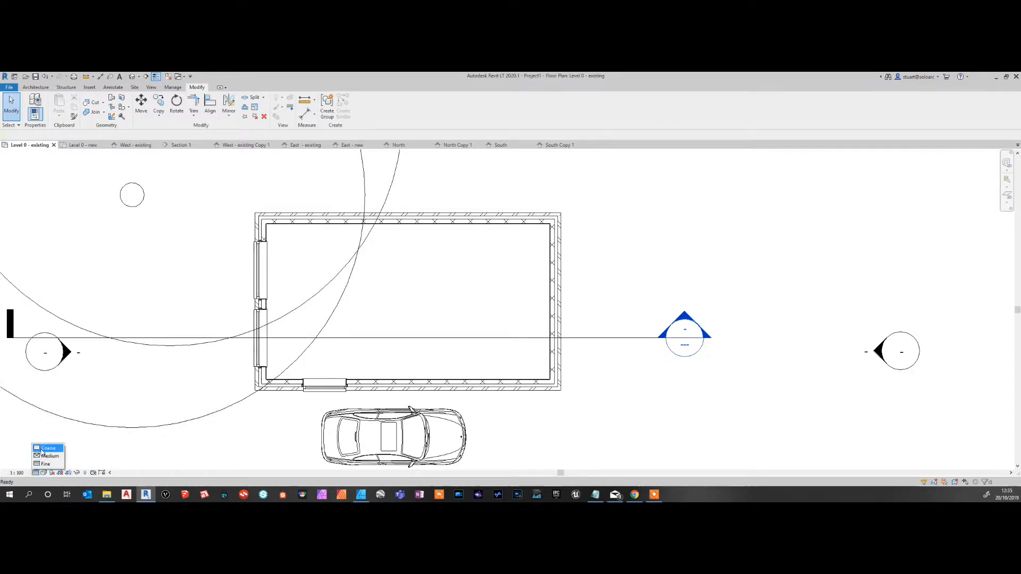
click(43, 450)
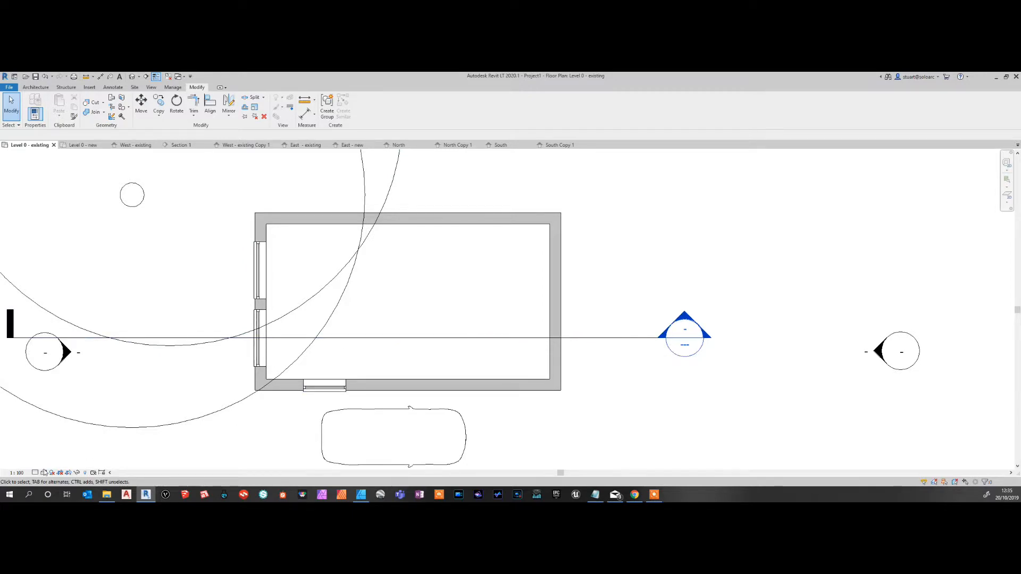
click(35, 474)
click(45, 466)
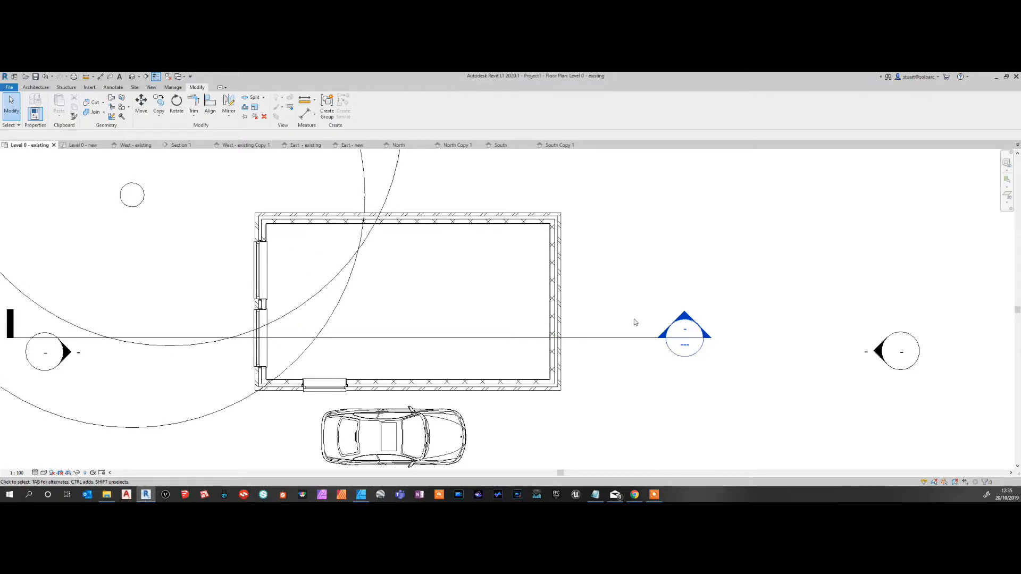
Step: Open Section 1 from its plan marker and examine the wall-to-roof junction and the cavity wall detailing below the window
double_click(682, 319)
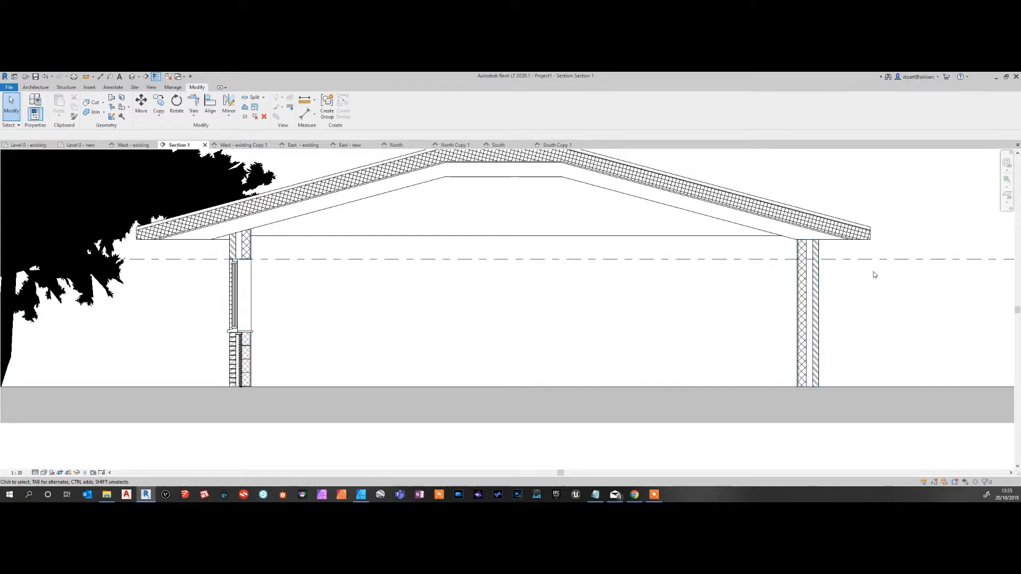
scroll(832, 281, up, 3)
scroll(833, 282, up, 1)
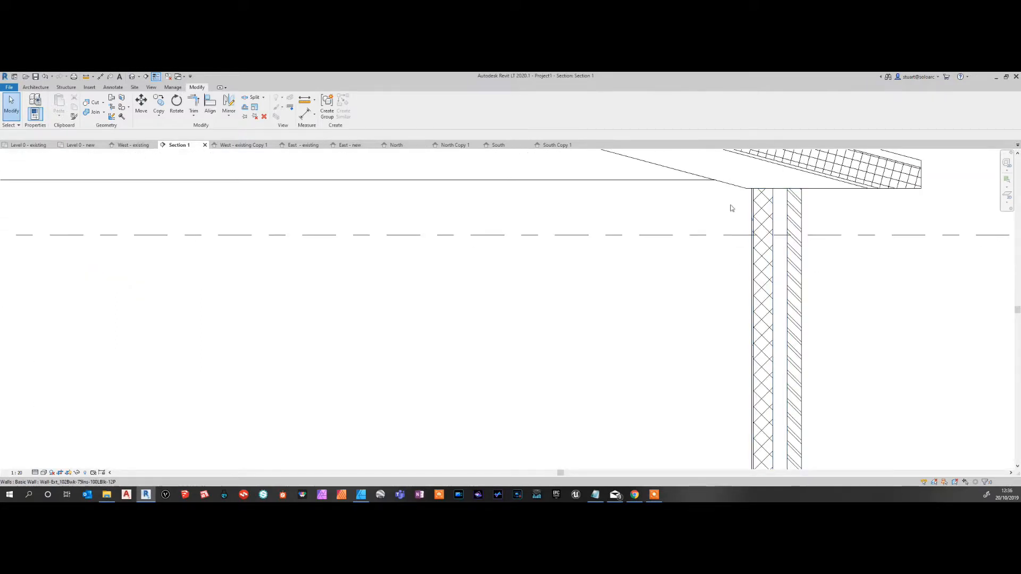
scroll(753, 300, down, 1)
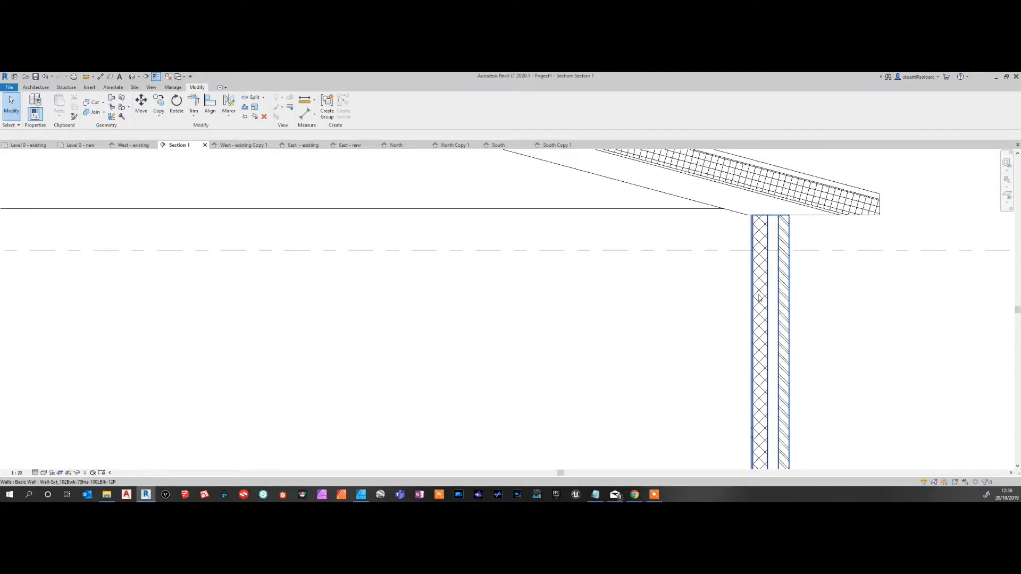
scroll(760, 298, down, 8)
scroll(381, 350, up, 8)
scroll(381, 350, up, 3)
scroll(417, 303, up, 5)
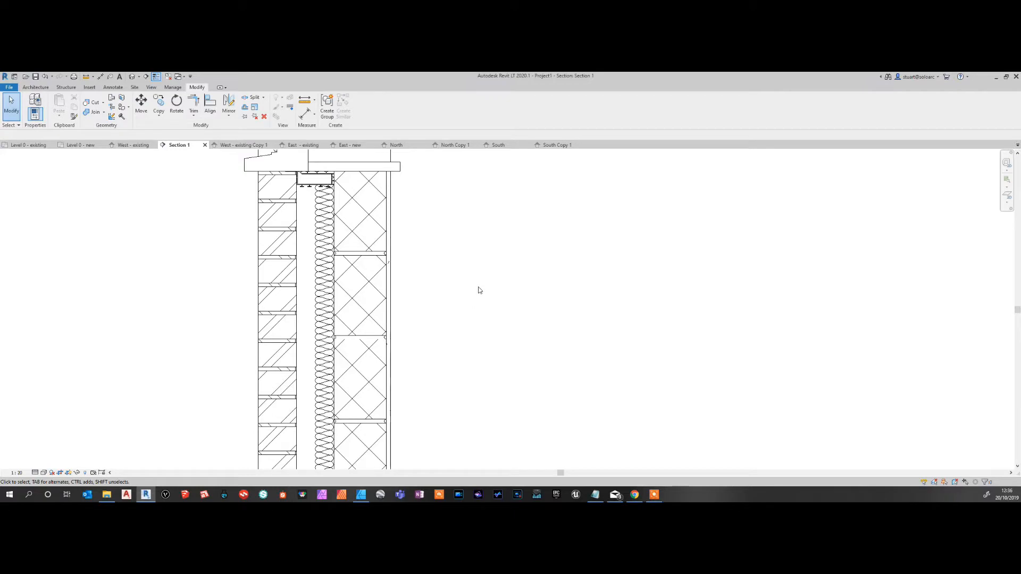
scroll(479, 289, down, 3)
middle_drag(464, 281, 449, 311)
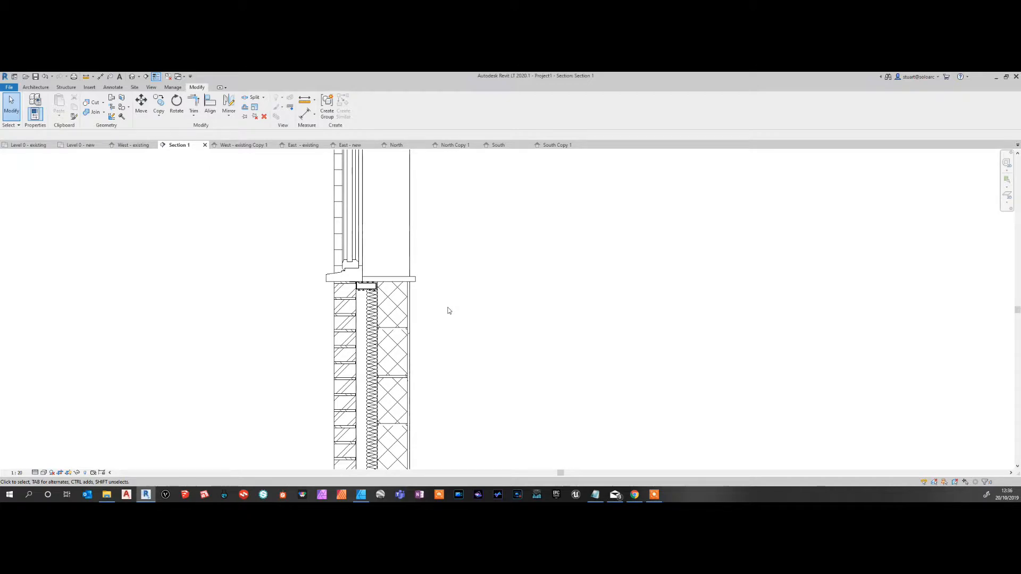
click(413, 292)
click(479, 291)
Step: Open the Level 0 - new floor plan and set its detail level to Fine
click(68, 146)
scroll(284, 431, down, 3)
scroll(205, 376, up, 2)
middle_drag(205, 376, 216, 266)
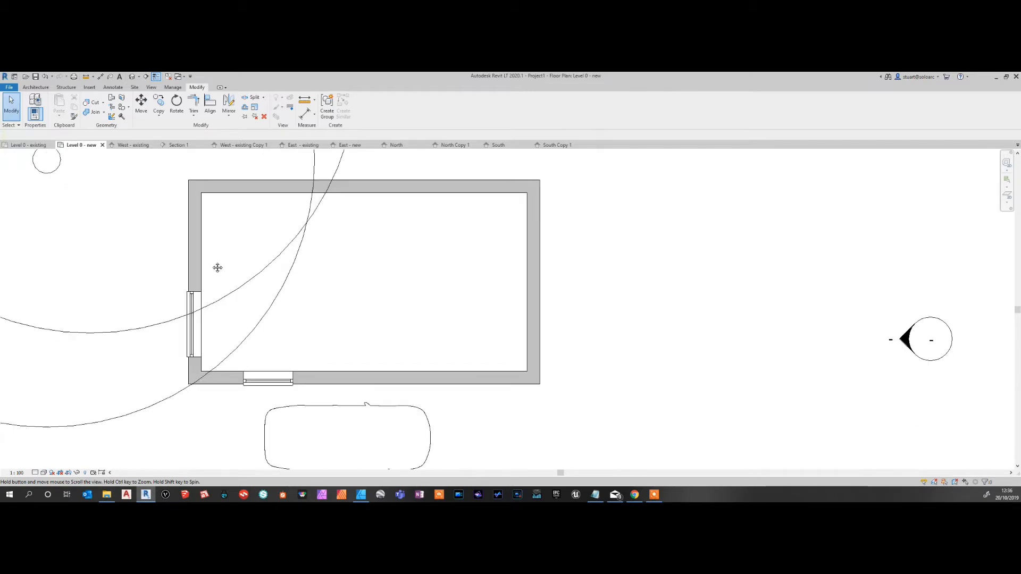
click(42, 464)
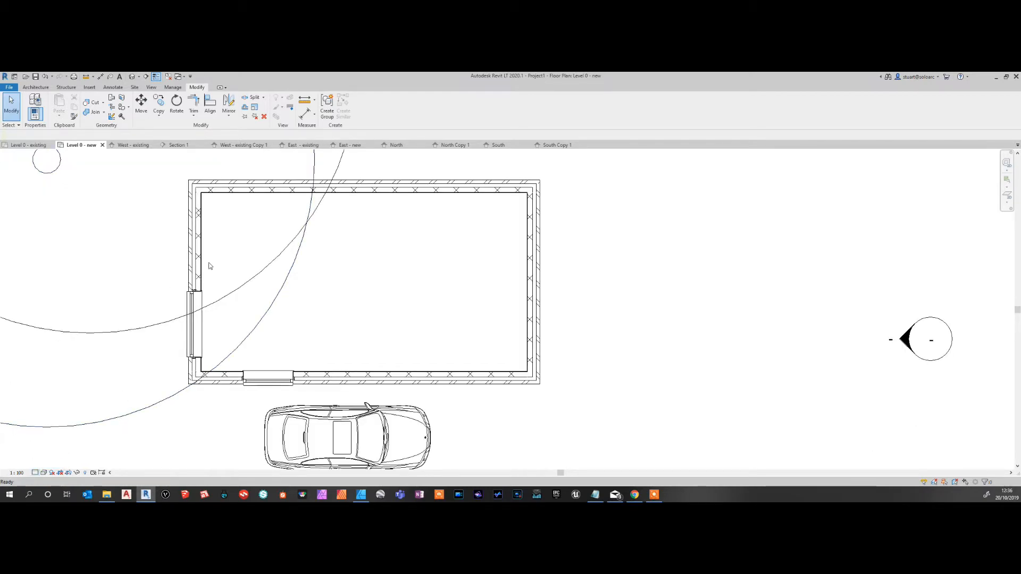
Step: Move the plan's left window wall by setting its internal distance to the opposite wall to 7500 mm
click(245, 185)
middle_drag(369, 237, 387, 317)
scroll(388, 317, down, 1)
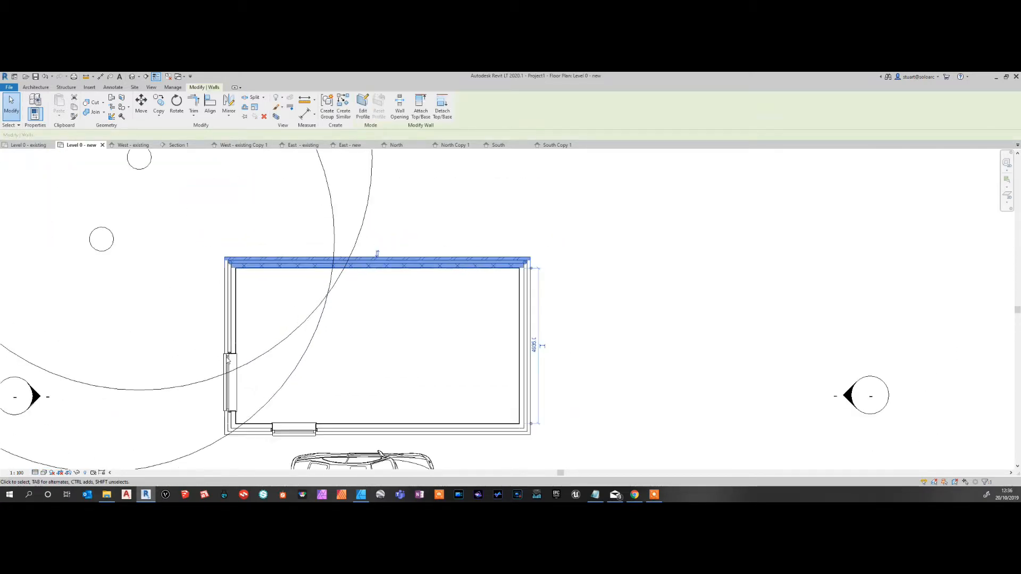
click(230, 328)
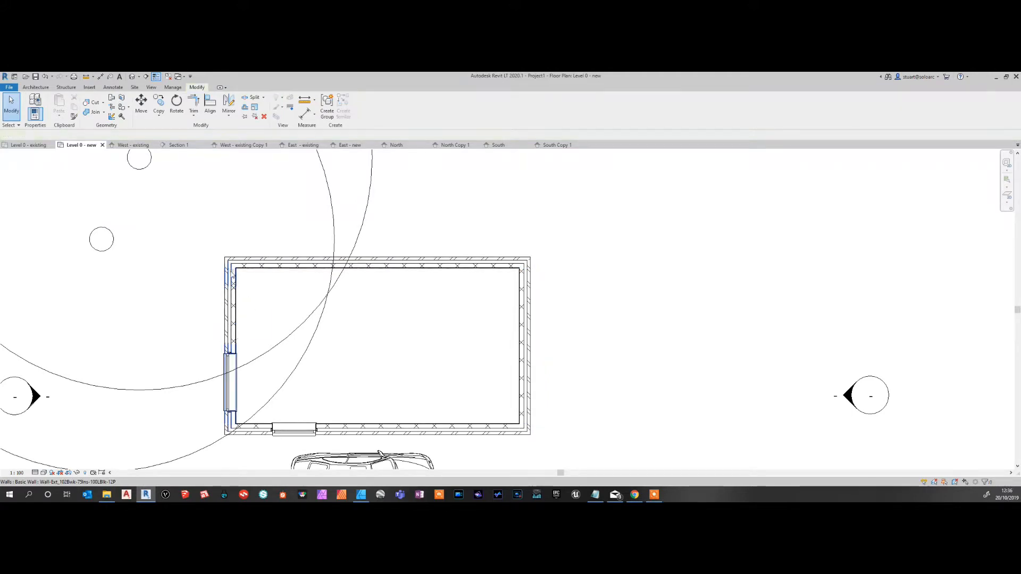
click(377, 242)
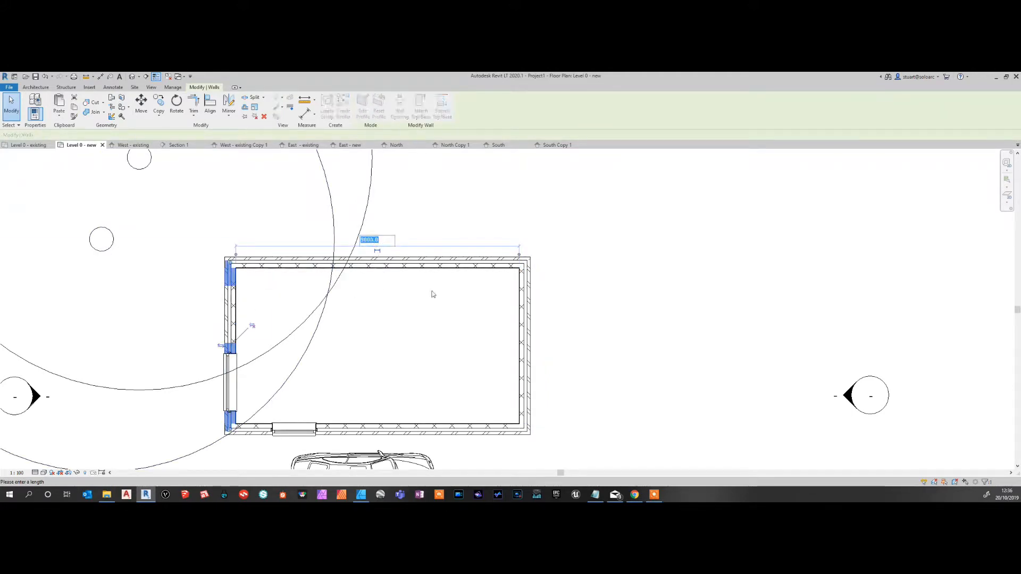
text(7500)
key(Return)
click(630, 316)
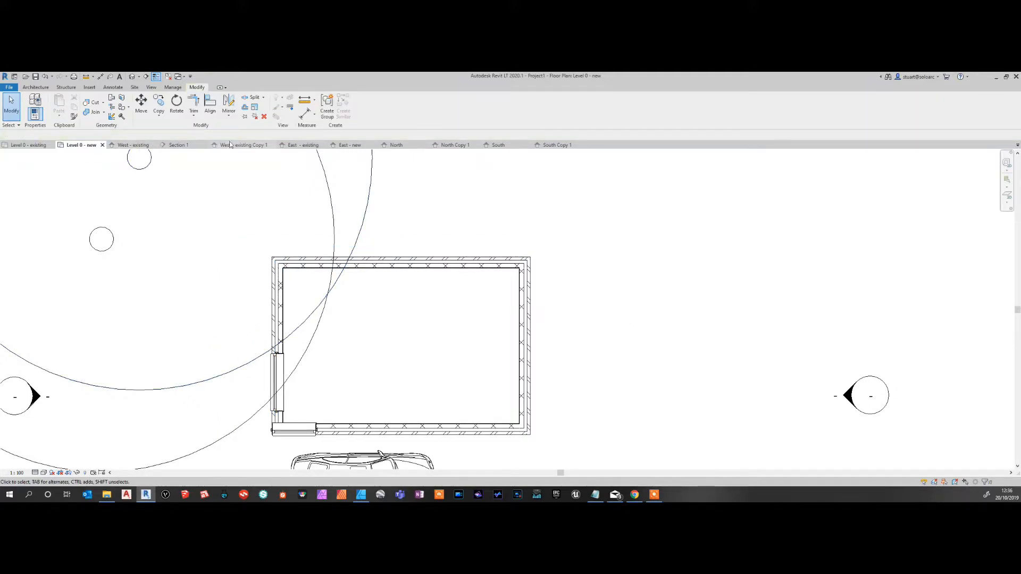
Step: Inspect Section 1 to compare the position of the 2D brick, block and insulation detail items with the moved wall
click(196, 146)
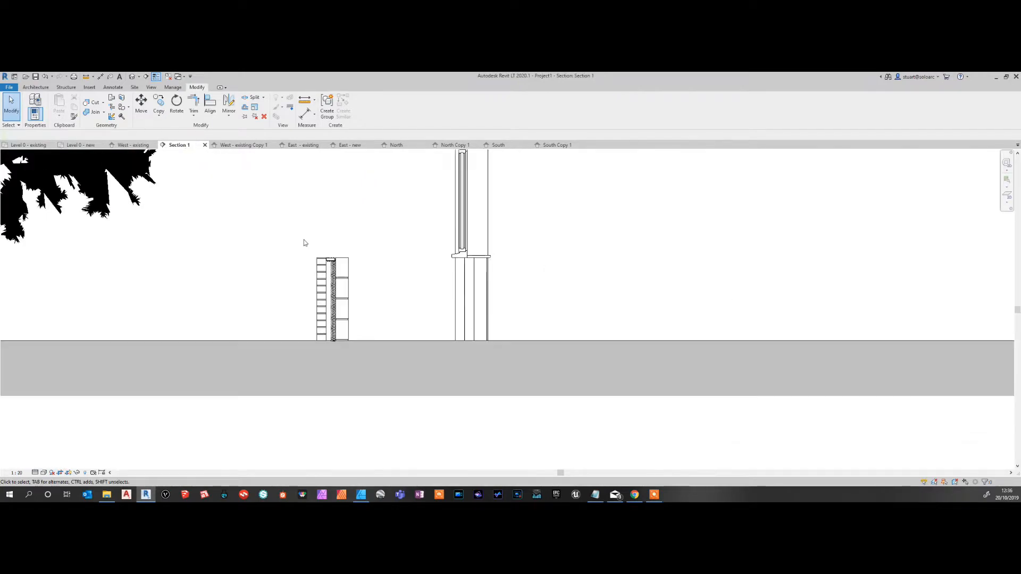
middle_drag(339, 239, 271, 320)
scroll(272, 320, down, 2)
scroll(282, 300, up, 2)
mouse_move(225, 317)
mouse_down()
mouse_move(301, 408)
mouse_move(315, 451)
mouse_up()
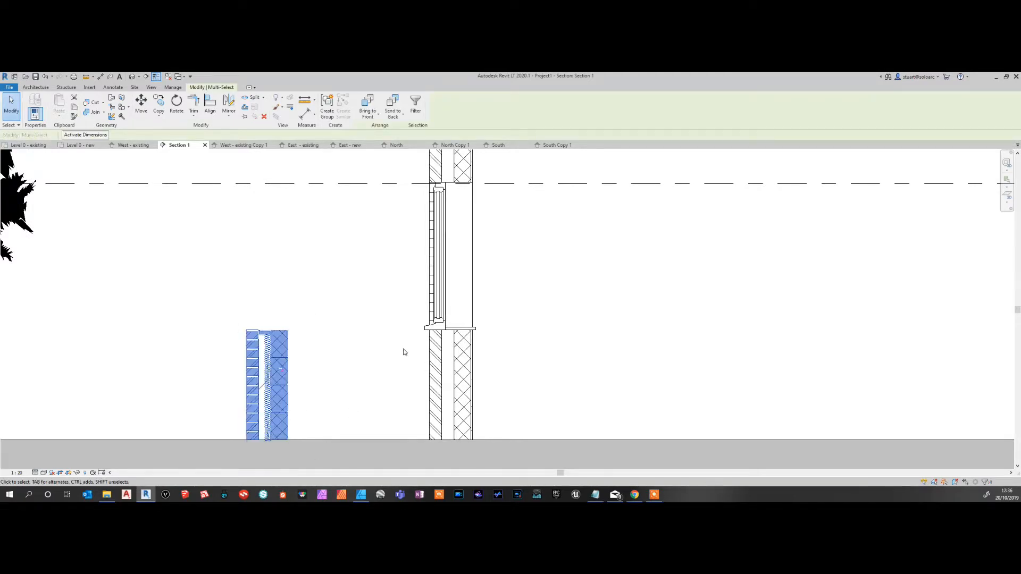
click(432, 351)
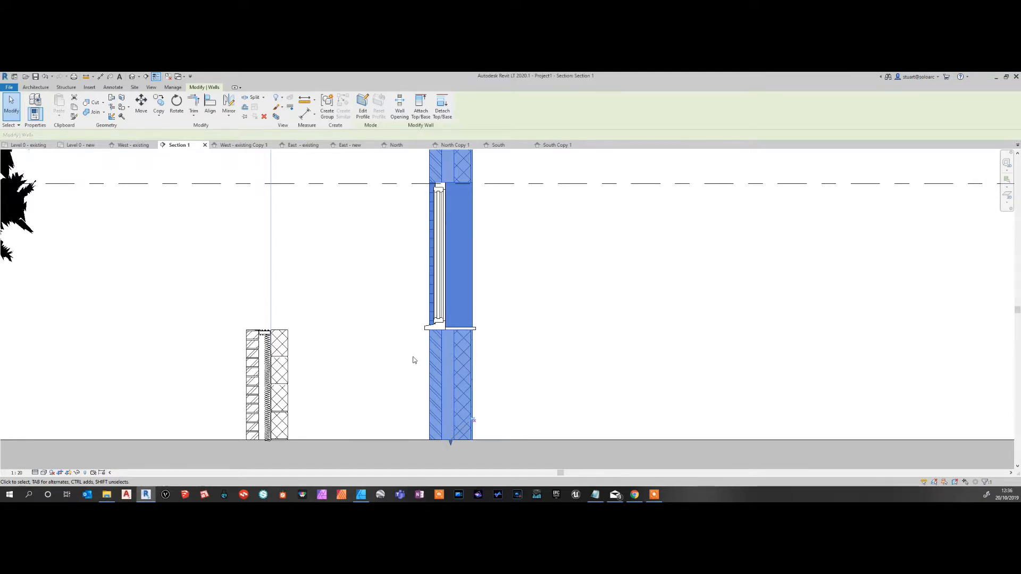
click(407, 363)
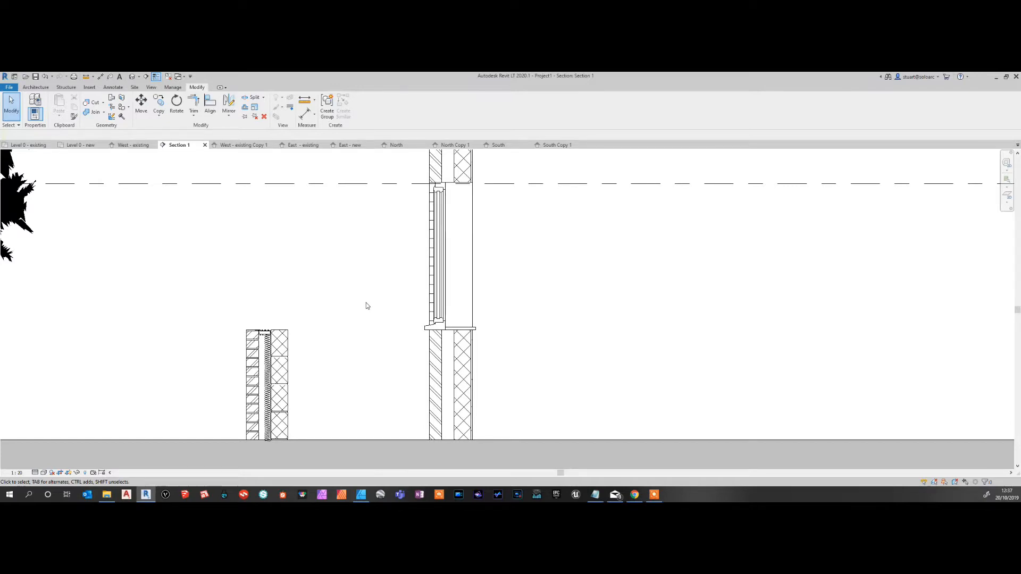
drag(229, 304, 327, 455)
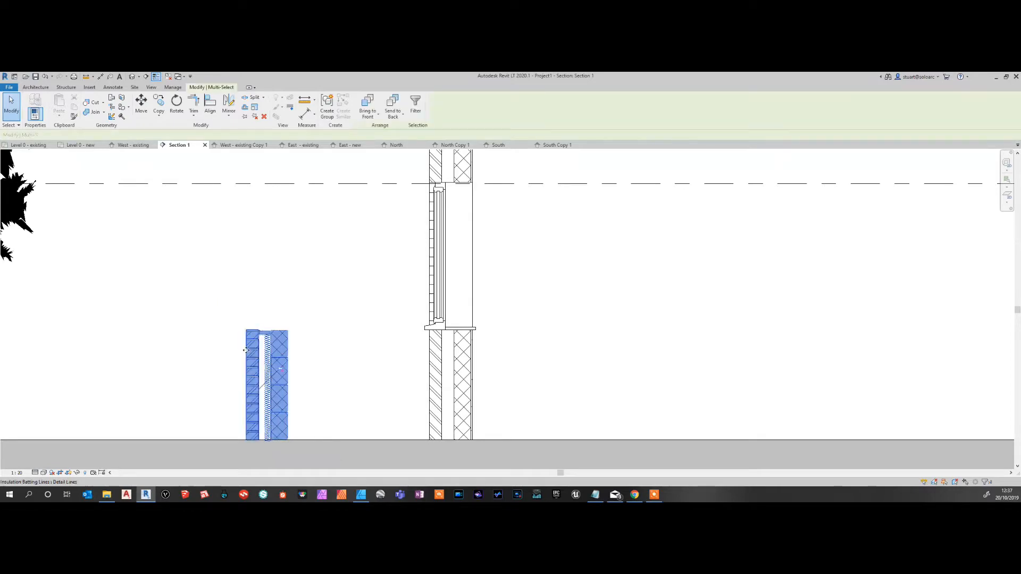
click(395, 354)
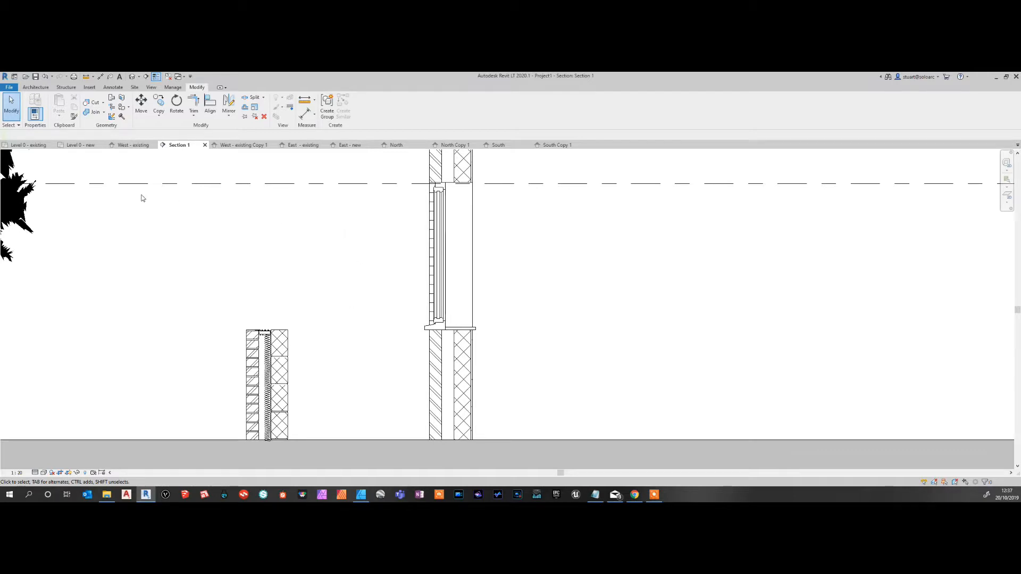
Step: Check the moved wall in the Level 0 - existing plan and open the West - existing Copy 1 elevation
click(37, 149)
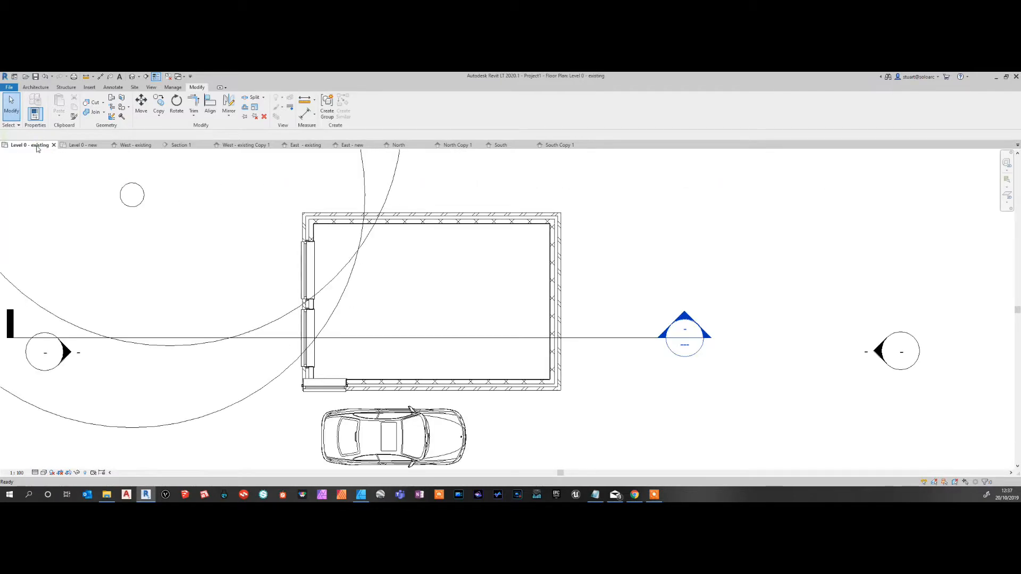
scroll(556, 301, up, 1)
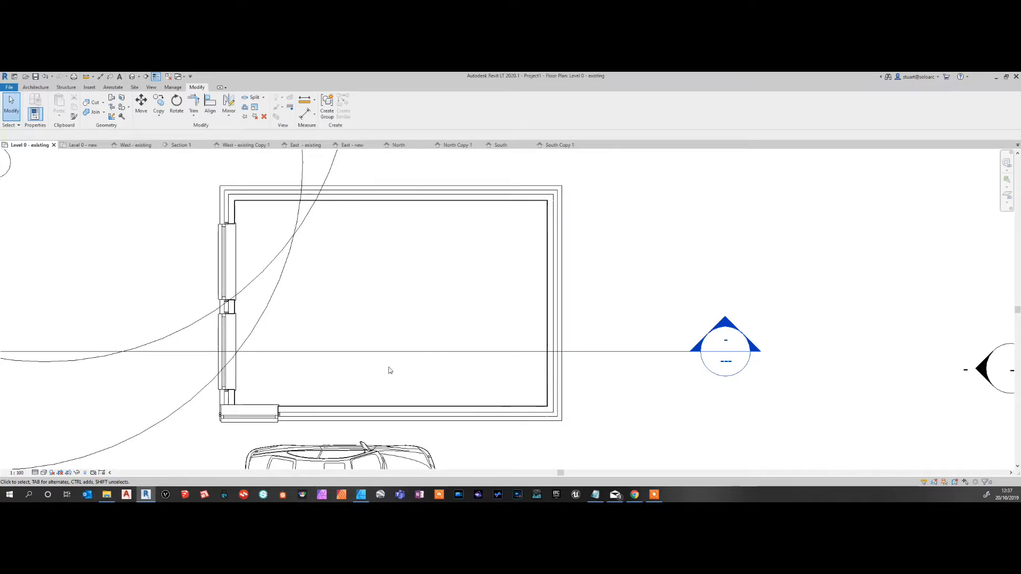
middle_drag(484, 274, 422, 294)
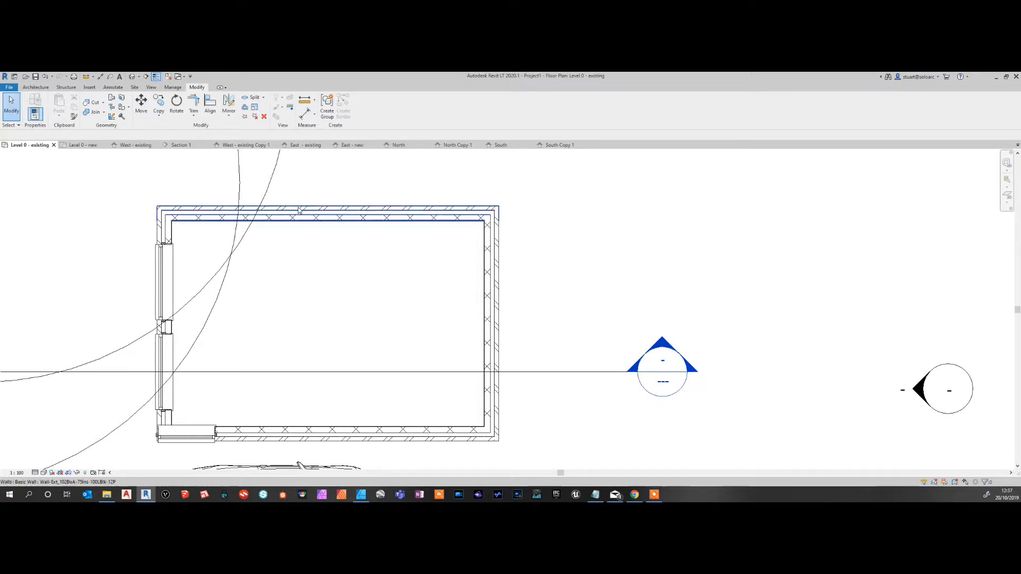
click(253, 145)
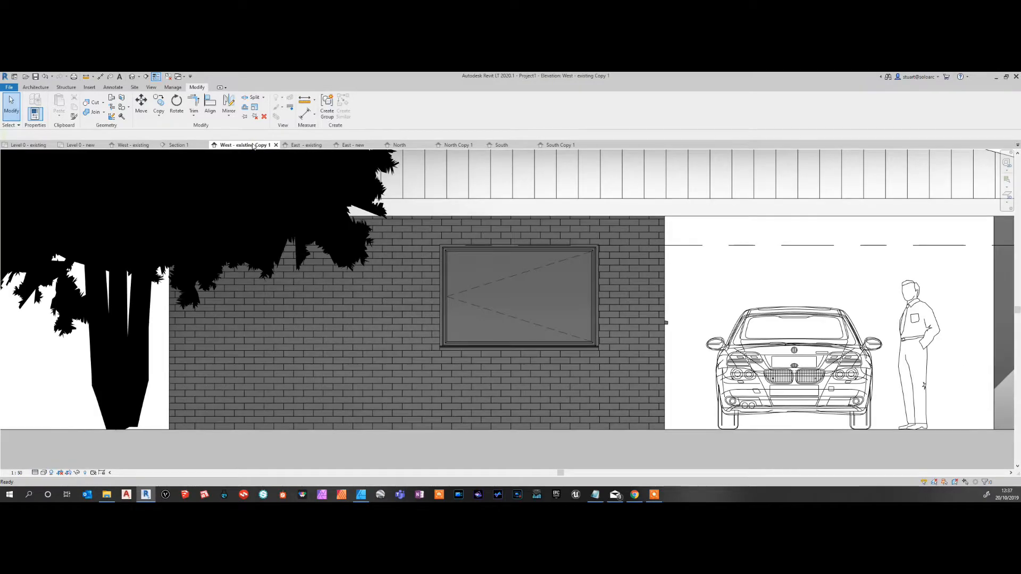
Step: Check the brick wall in the East - existing elevation and return to the Level 0 - new floor plan
click(299, 145)
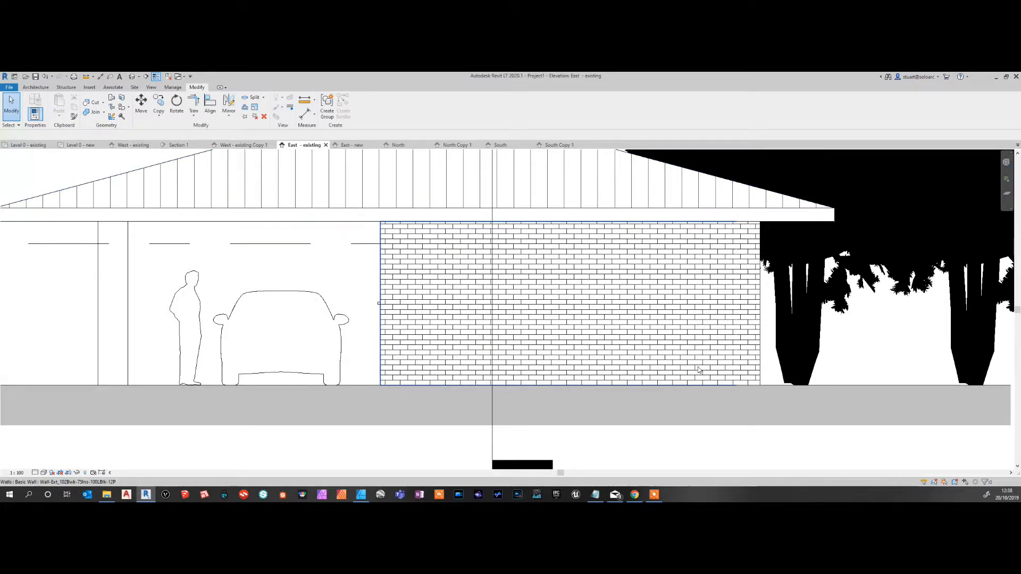
key(Escape)
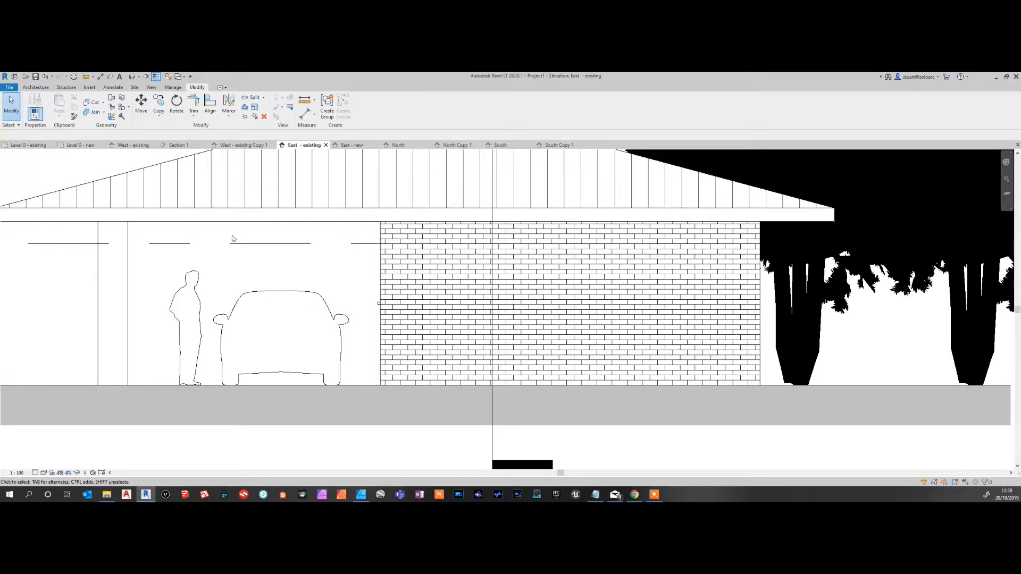
click(80, 145)
middle_drag(467, 322, 410, 279)
scroll(430, 289, up, 2)
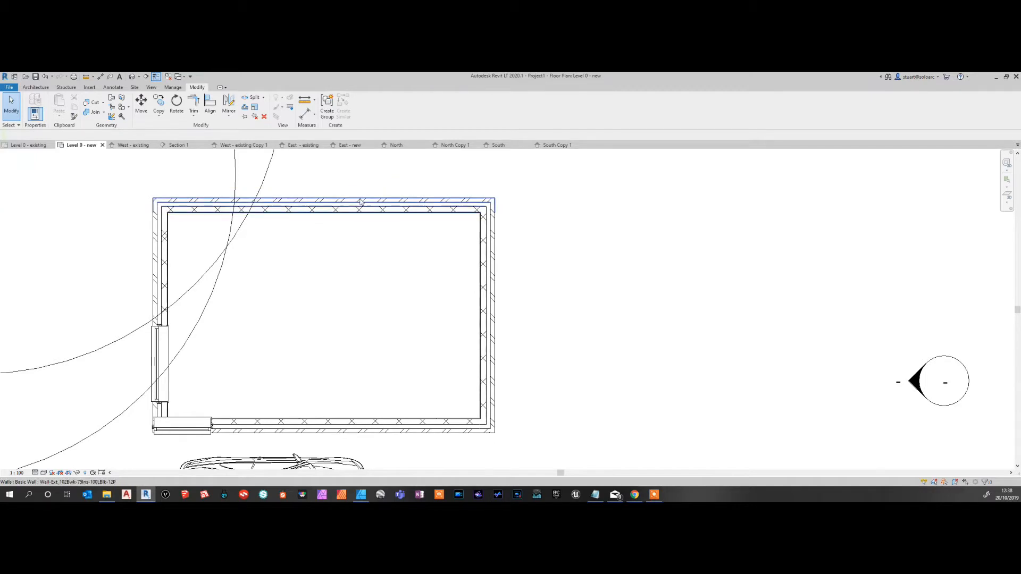
Step: Draw a chain of three 1500 mm high extension walls from the room's right wall, starting with a run of about 3200 mm
click(37, 88)
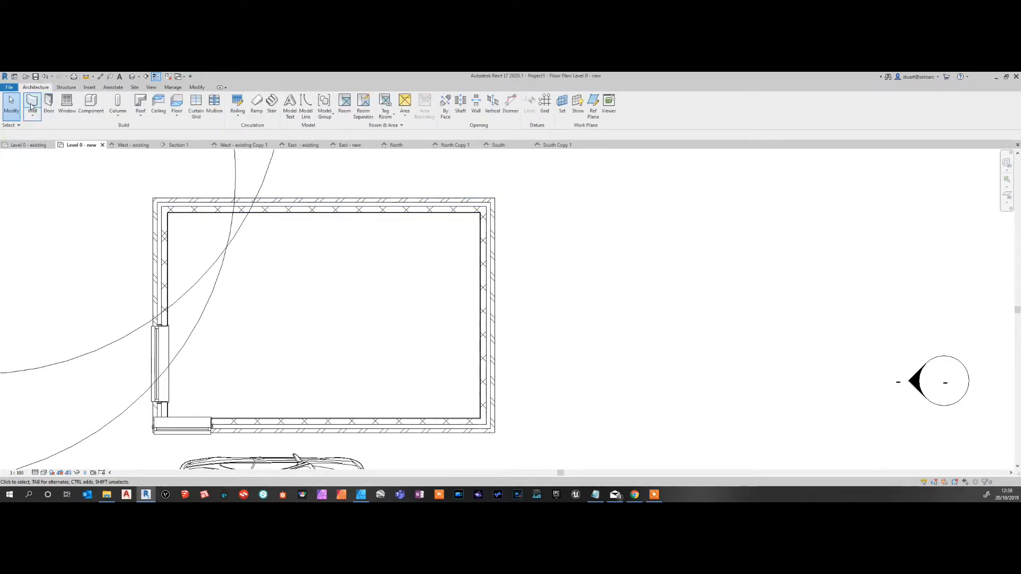
click(562, 314)
key(w)
key(a)
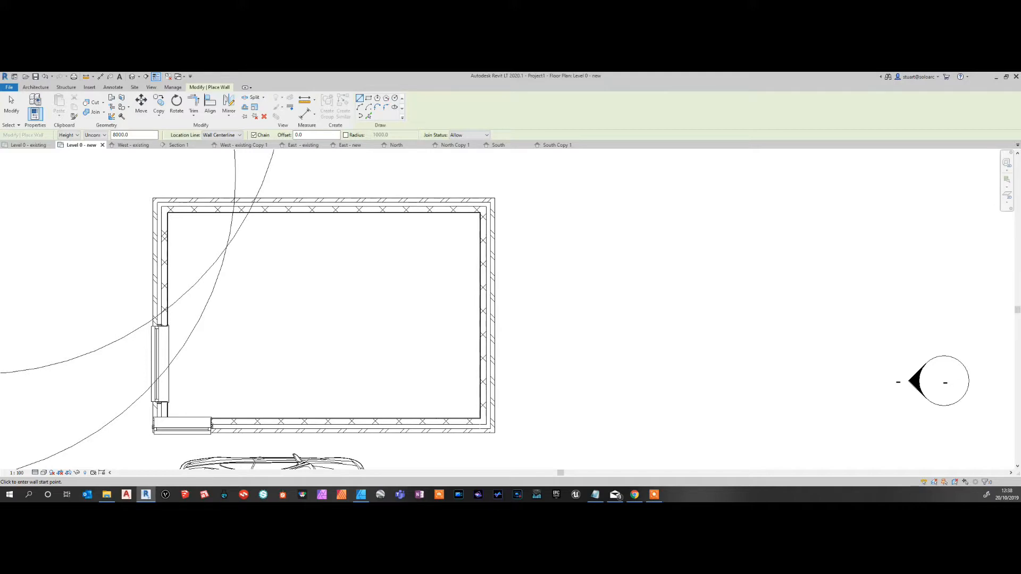
key(Return)
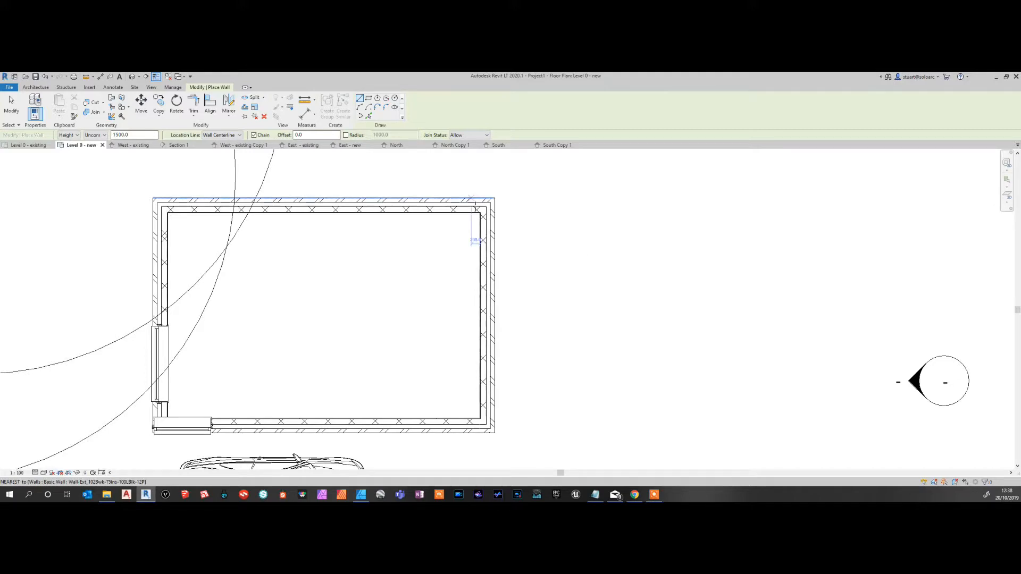
click(491, 230)
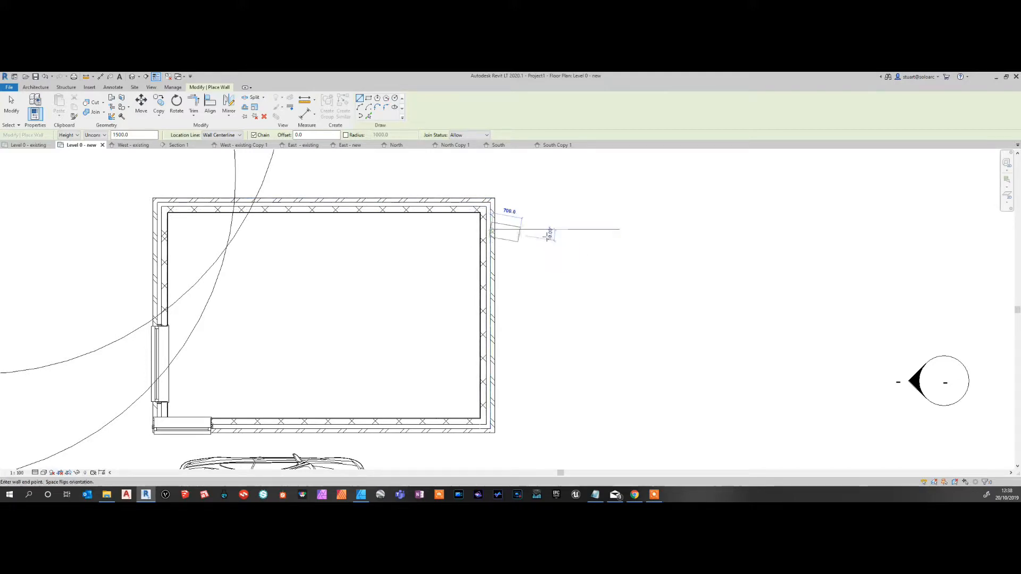
click(624, 229)
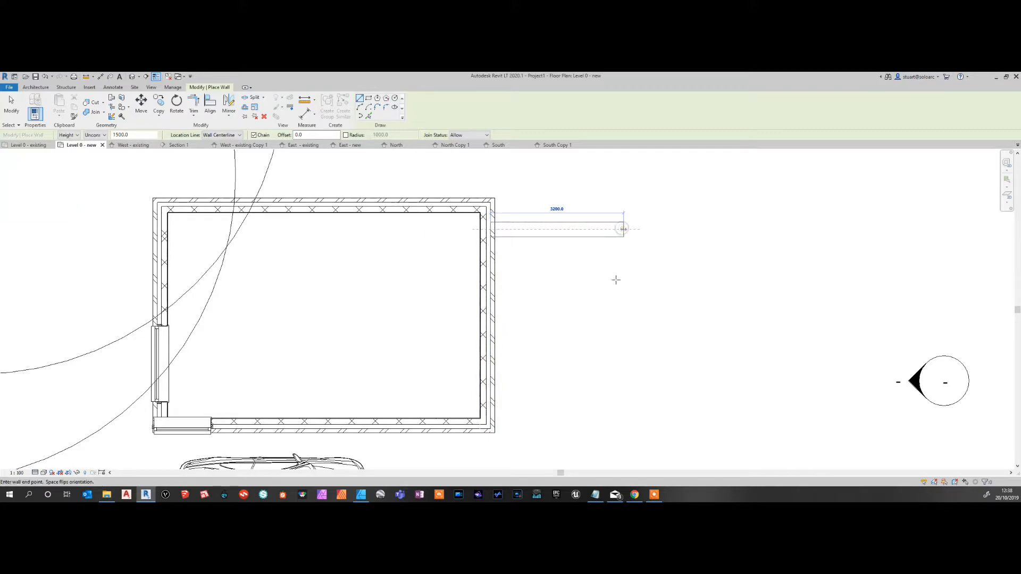
click(624, 334)
click(570, 333)
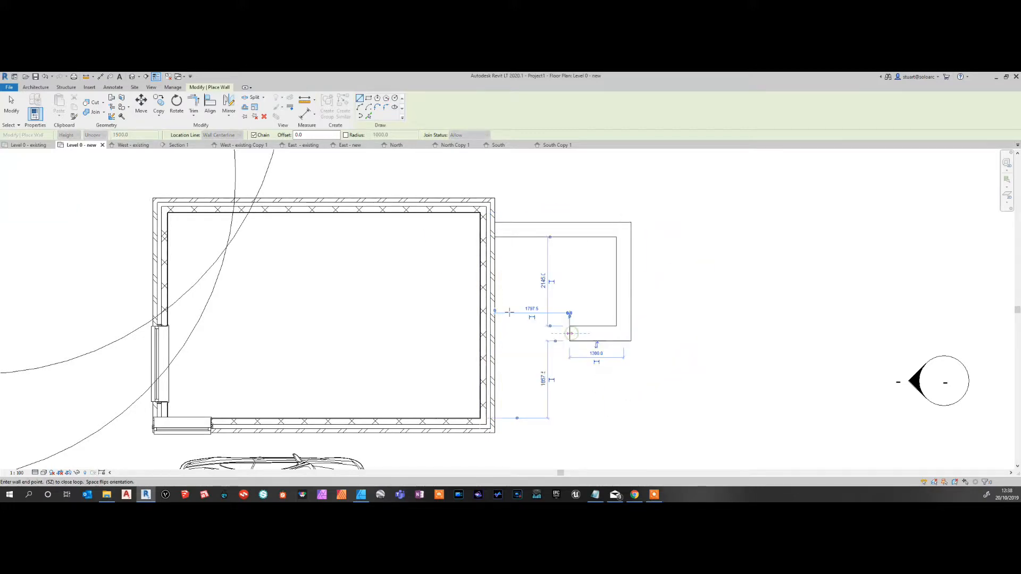
Step: Change the three new extension walls to the Wall-Ext_102Bwk-75Ins-100LBlk-12P type
click(11, 106)
drag(662, 365, 602, 222)
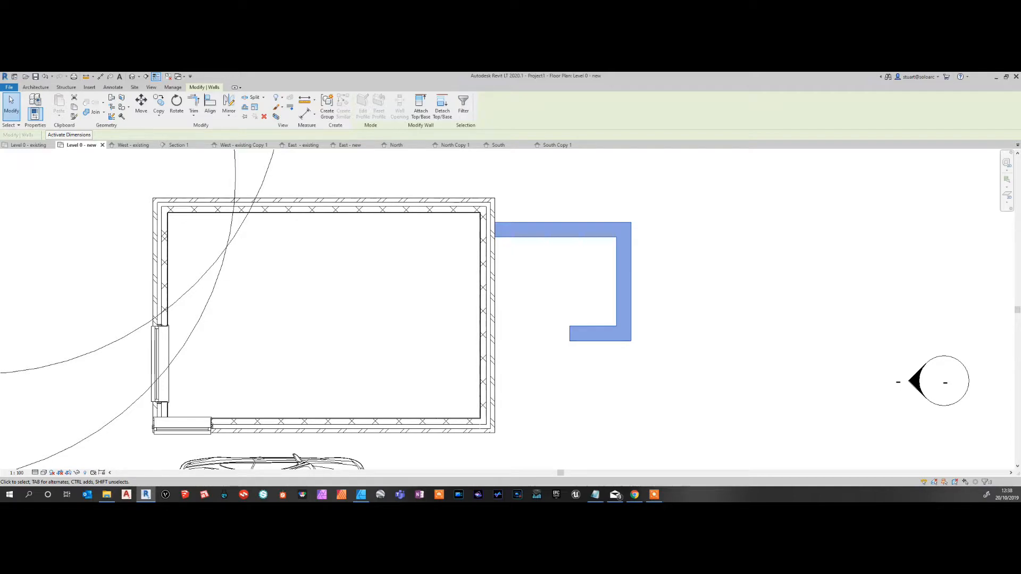
click(566, 417)
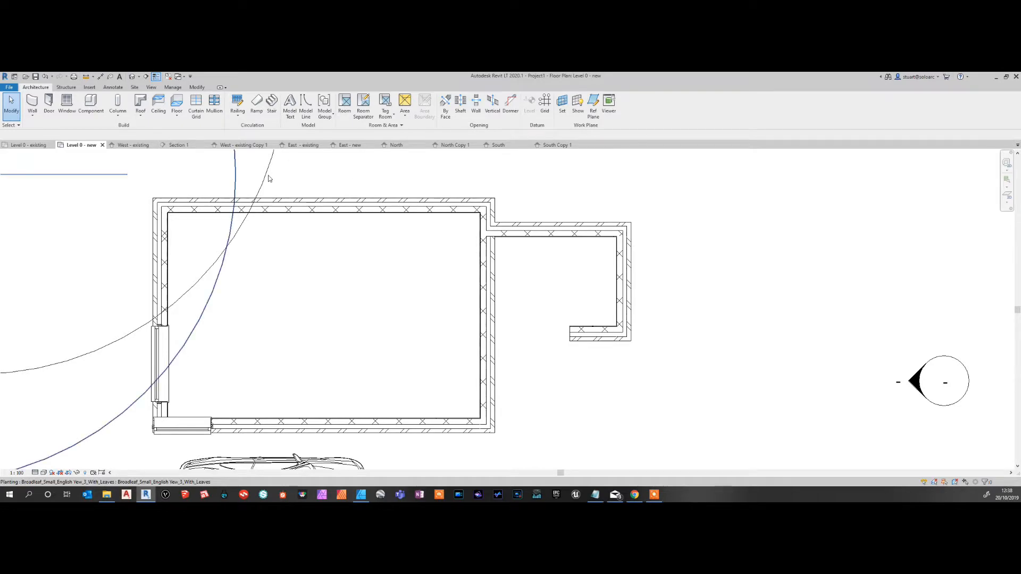
Step: Check whether the extension affects the East - existing elevation, and go back to the Level 0 - new plan
click(300, 146)
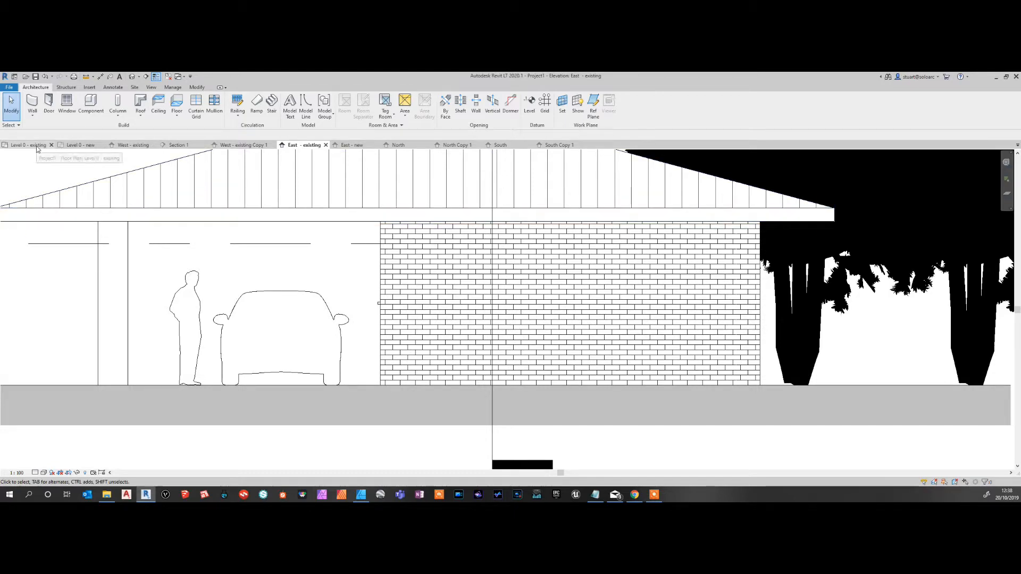
click(79, 145)
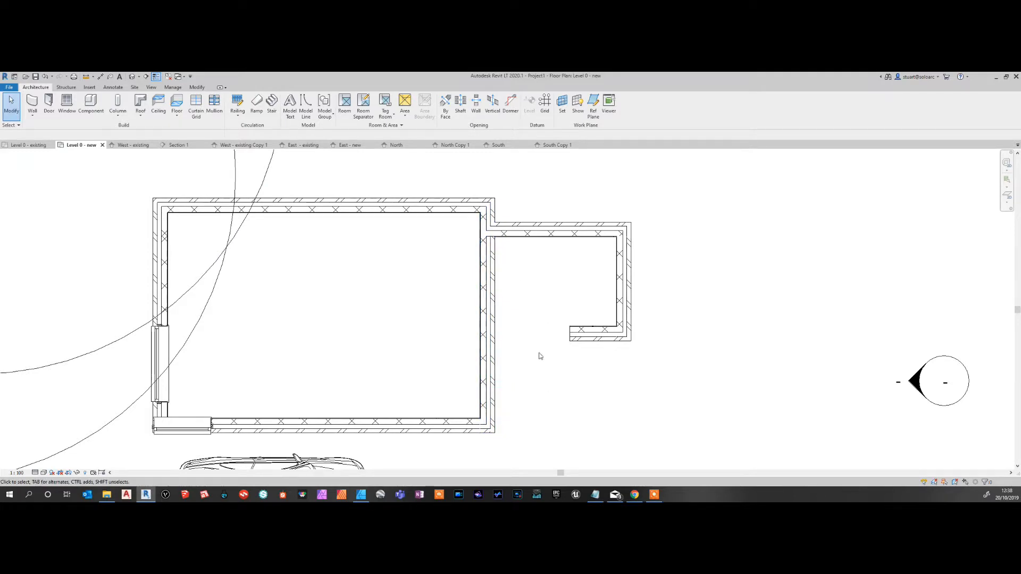
Step: Cut a wall opening about 2036 mm wide through the wall between the main room and the extension
scroll(523, 297, up, 2)
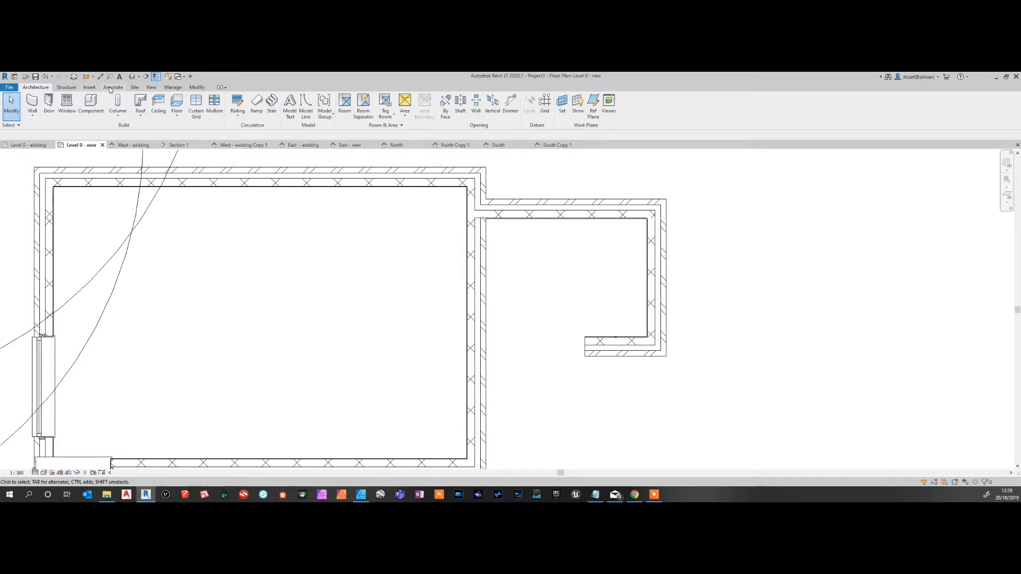
click(476, 105)
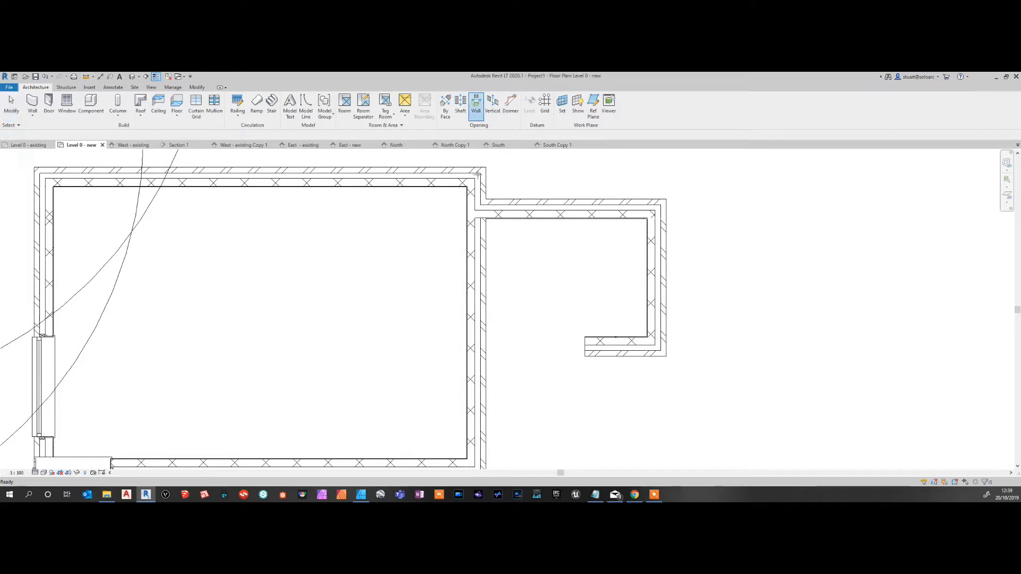
click(466, 230)
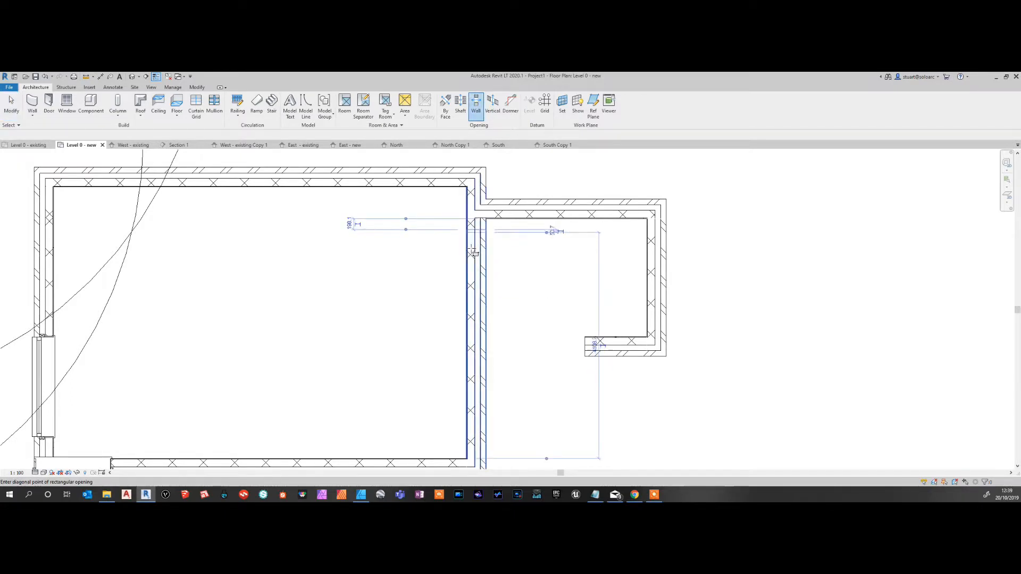
click(486, 341)
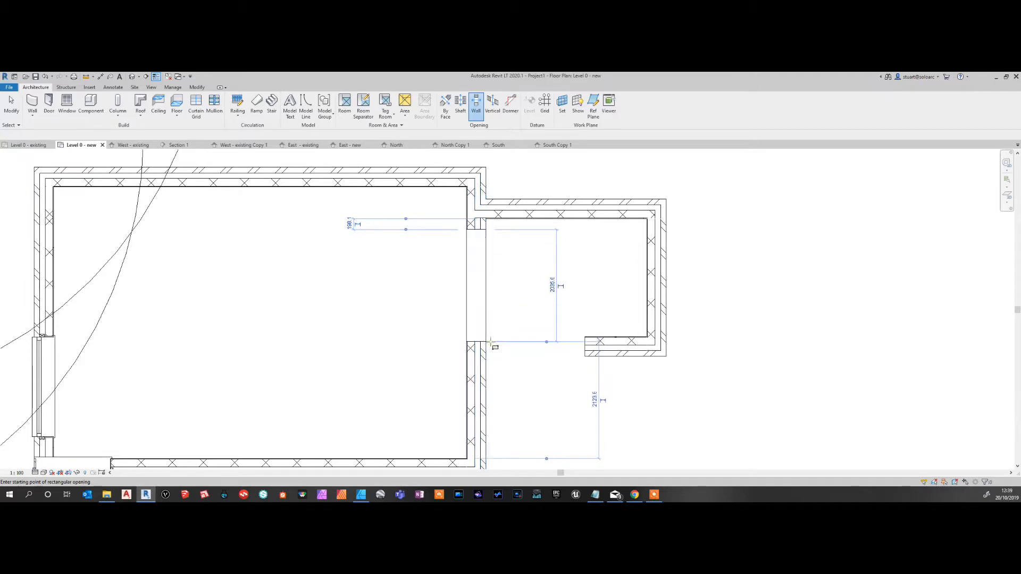
click(7, 108)
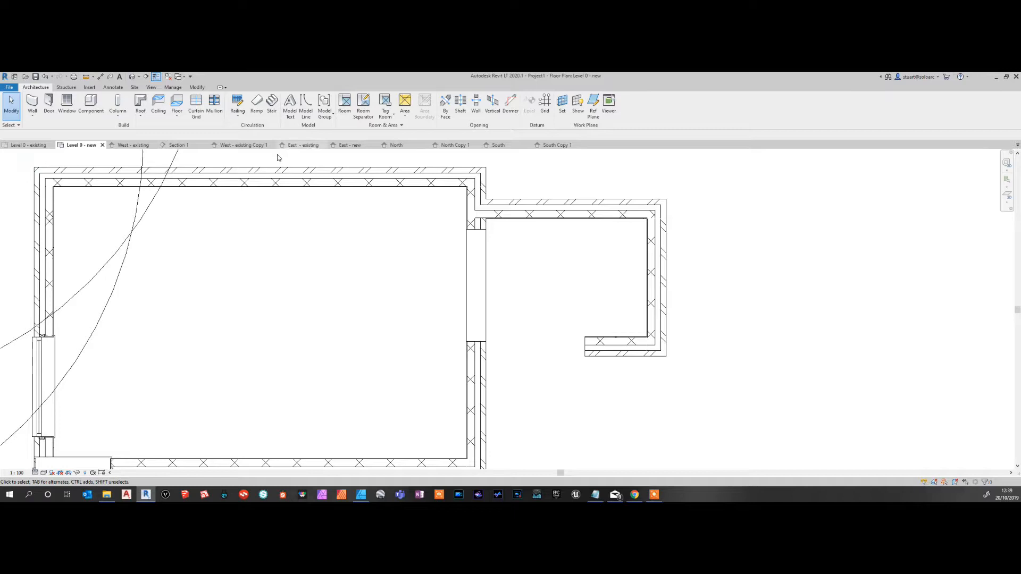
Step: Open the East - new elevation and hide the extension's front wall element in that view
click(349, 148)
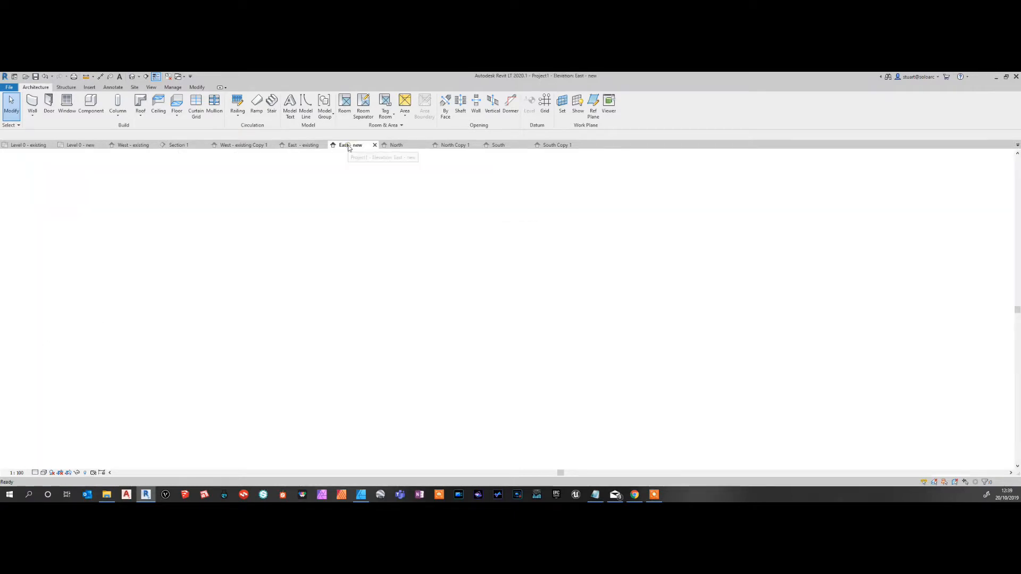
scroll(484, 369, up, 5)
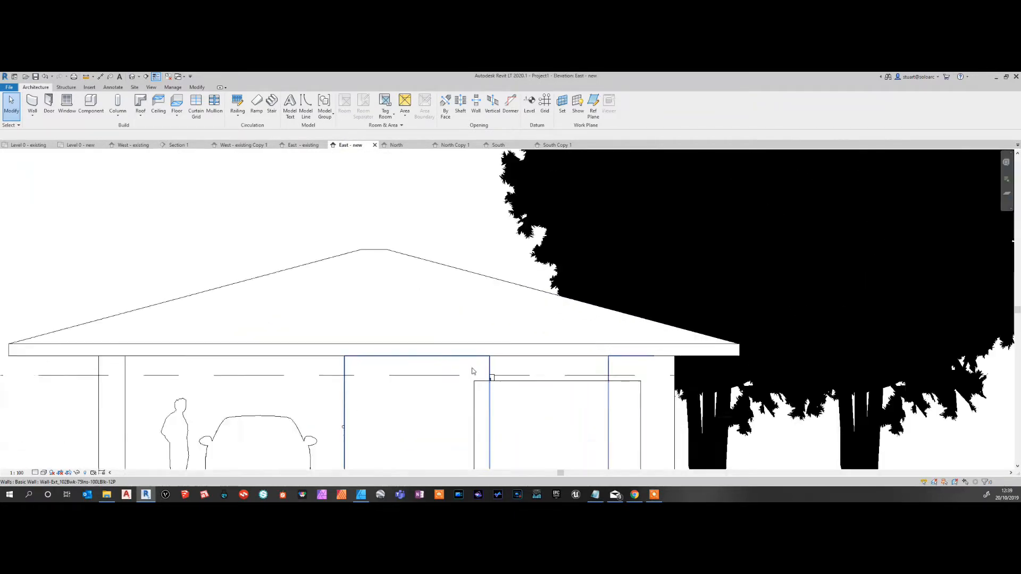
scroll(492, 370, down, 3)
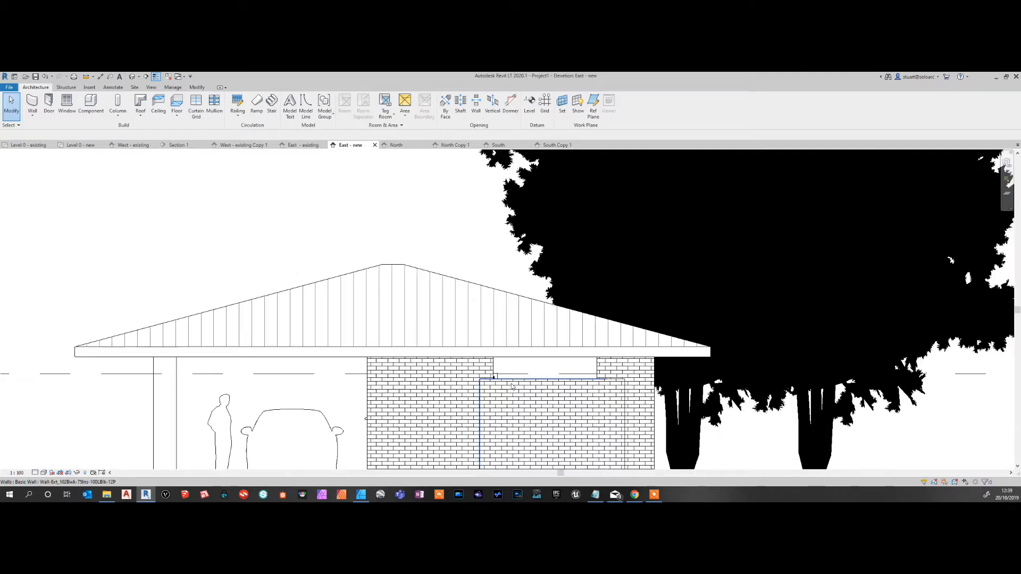
click(512, 383)
right_click(511, 382)
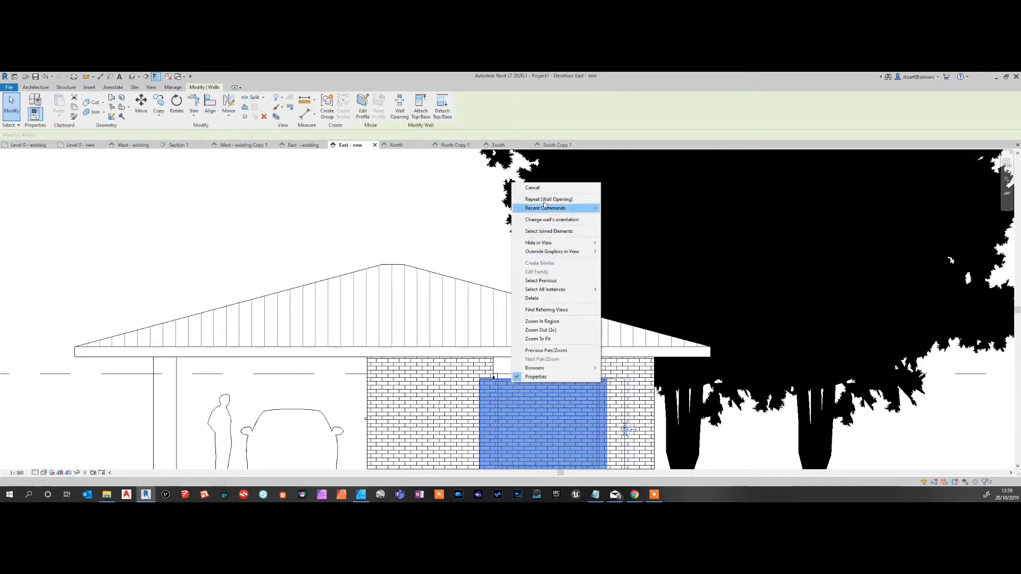
mouse_move(547, 244)
click(619, 243)
Step: Extend the rectangular wall opening down to ground level in the East - new elevation
middle_drag(423, 339, 372, 243)
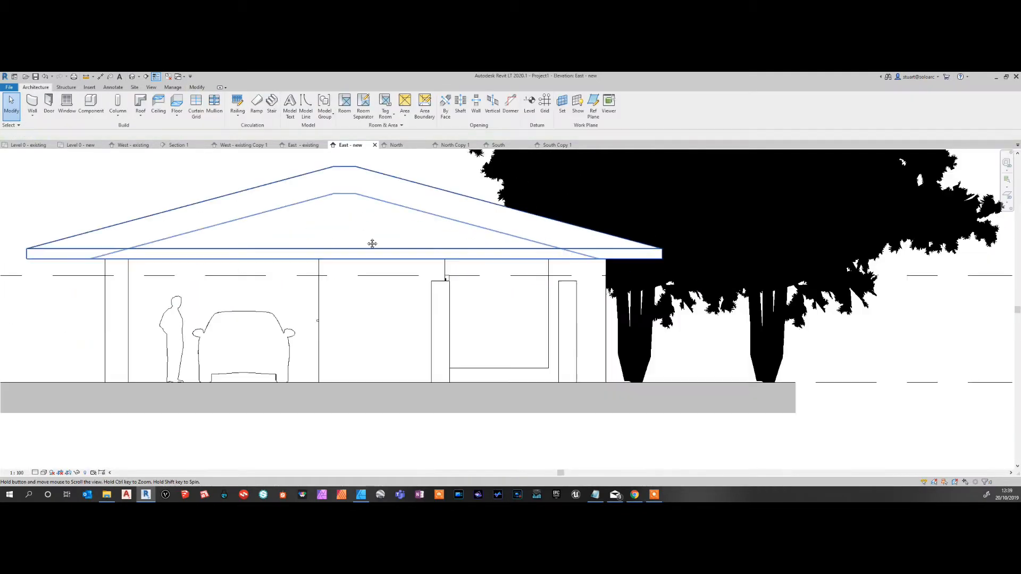
scroll(483, 371, up, 3)
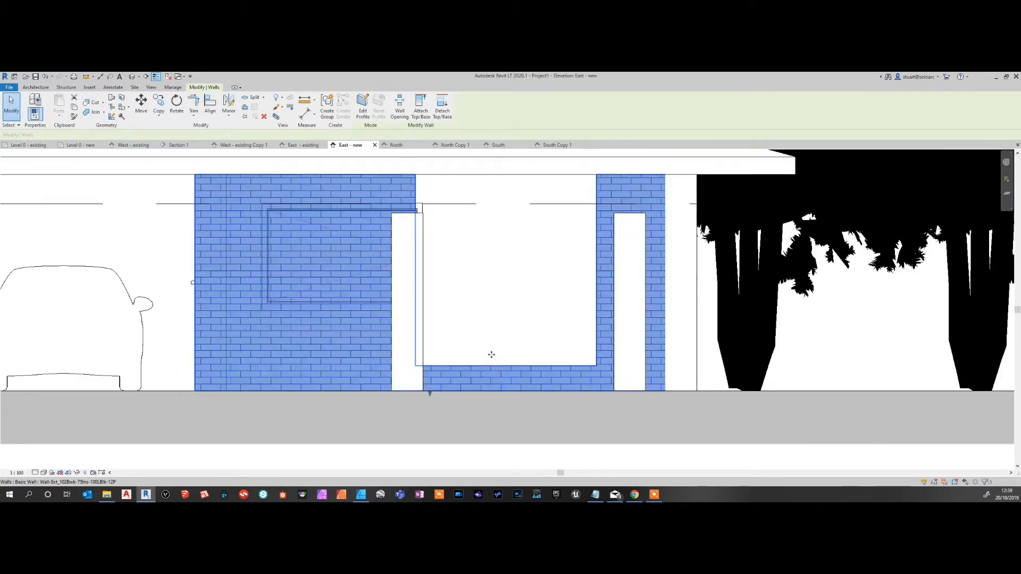
click(488, 368)
drag(500, 366, 501, 392)
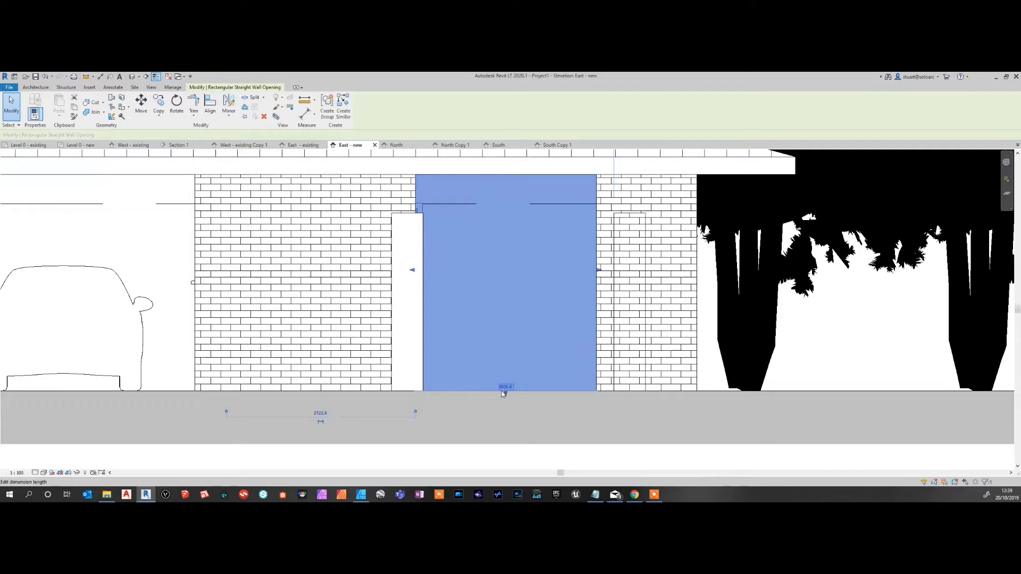
scroll(502, 391, down, 2)
click(545, 436)
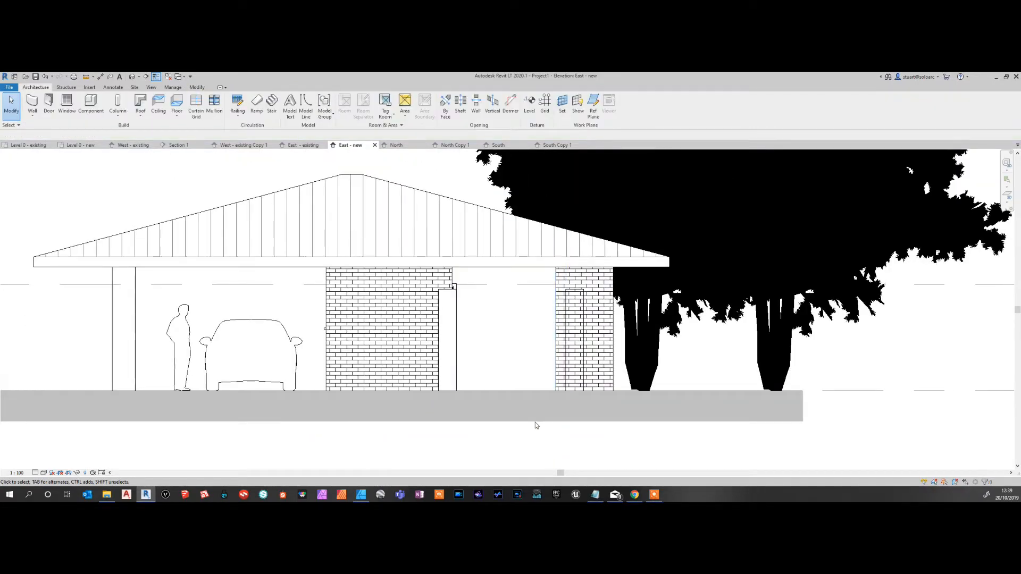
Step: Inspect how the new wall opening is shown in the East - existing elevation
click(303, 145)
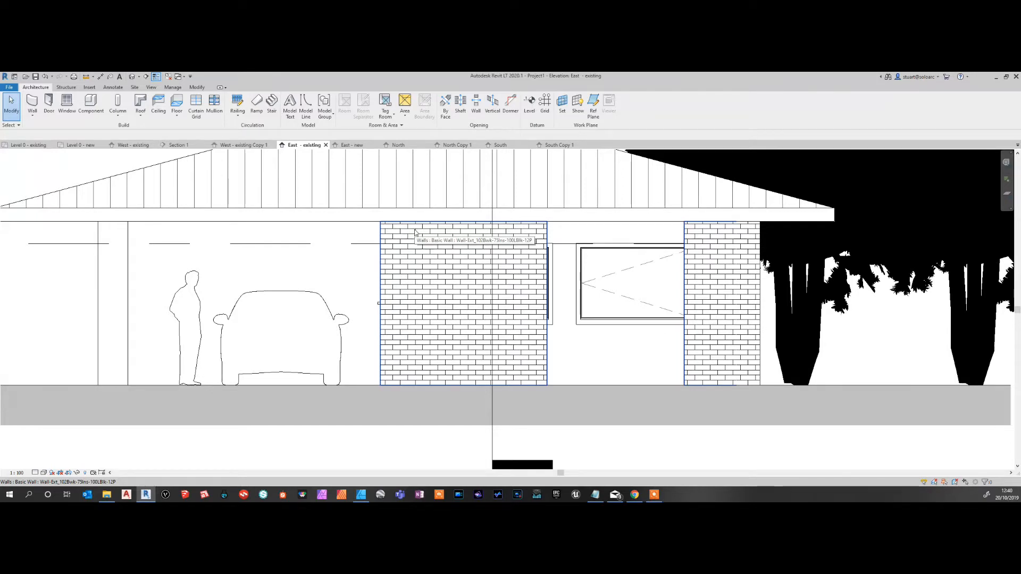
scroll(416, 232, down, 2)
middle_drag(420, 232, 342, 376)
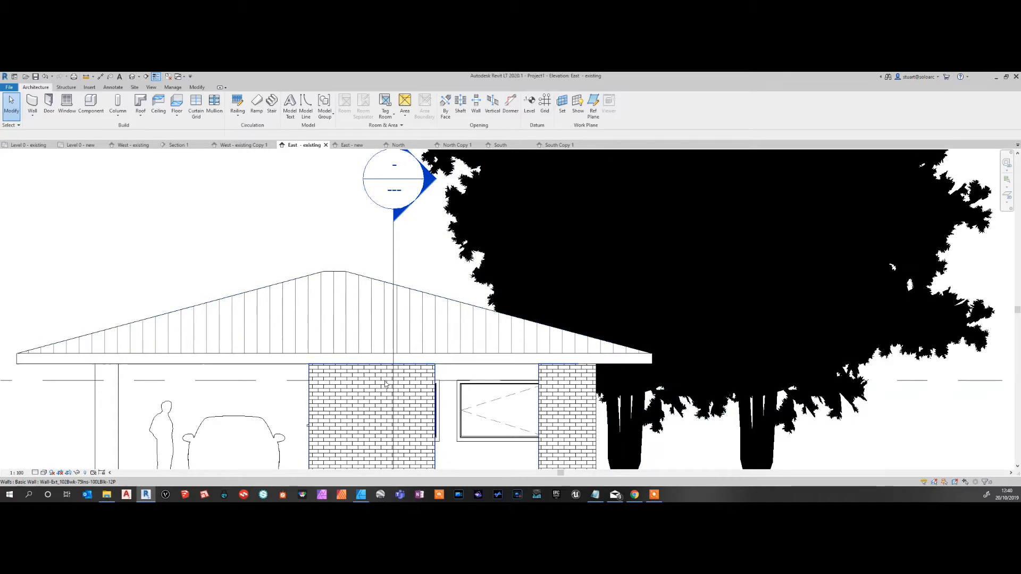
middle_drag(386, 383, 360, 330)
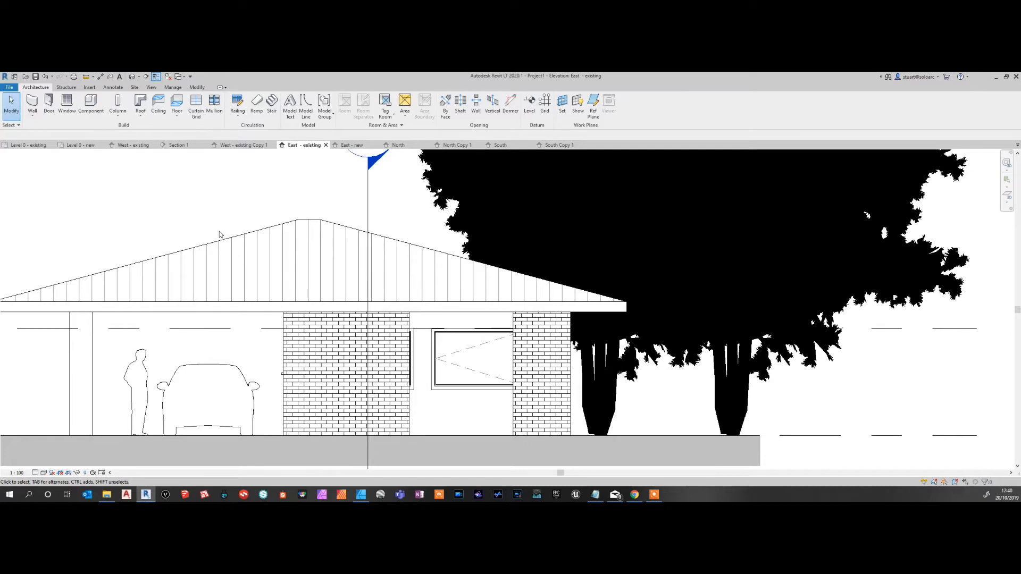
Step: Browse the project's materials, including the brick and concrete ones, and close the Material Browser without changes
click(174, 88)
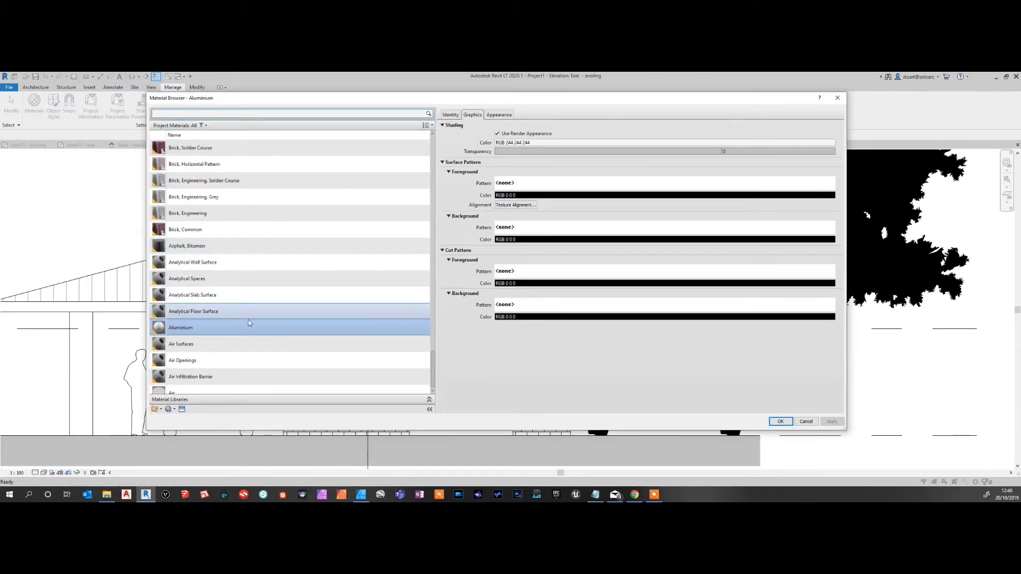
scroll(248, 324, up, 2)
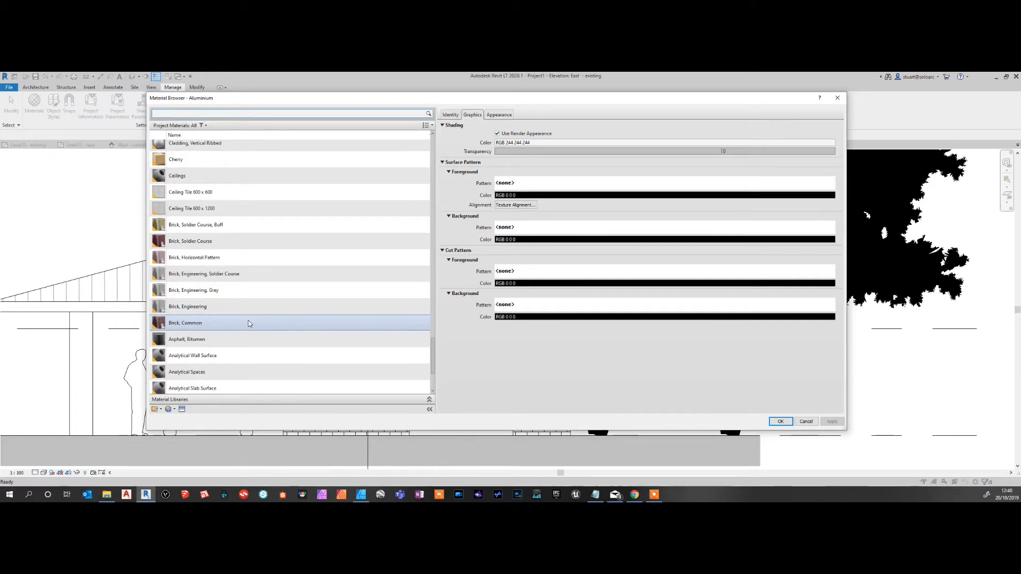
scroll(247, 297, up, 12)
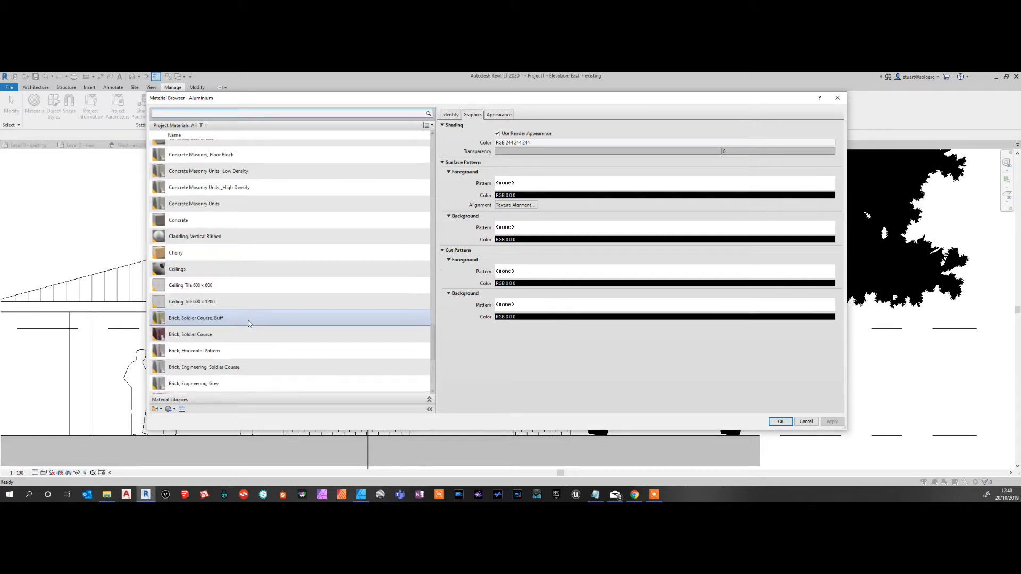
scroll(250, 340, down, 5)
scroll(252, 351, down, 3)
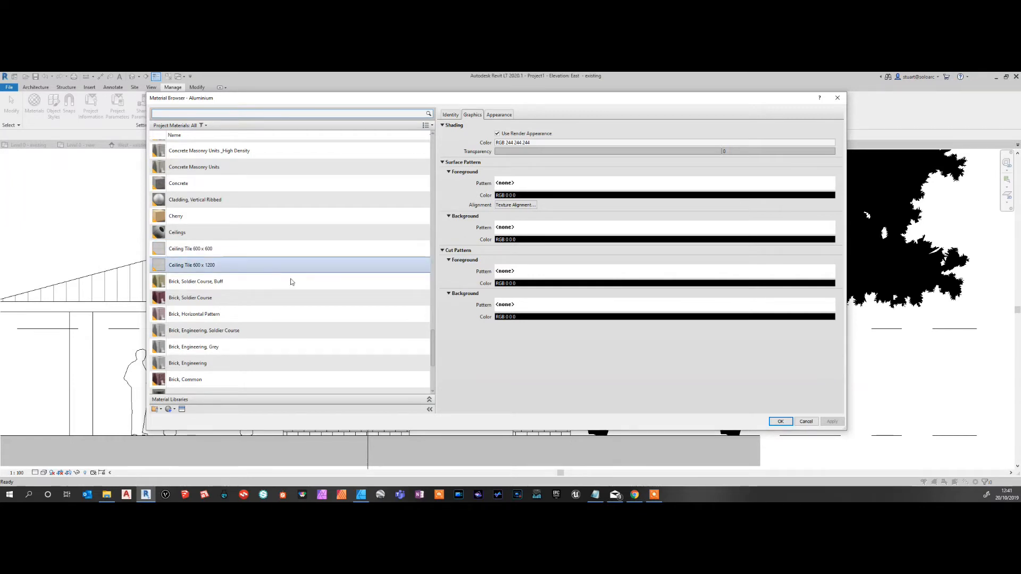
click(807, 422)
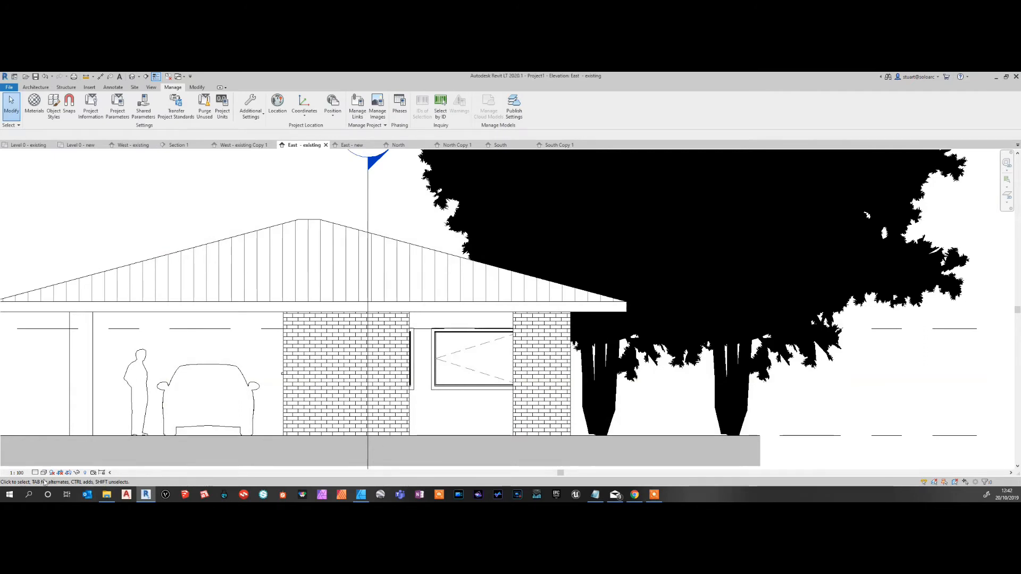
Step: Preview the East - existing elevation in the Realistic visual style and return it to Hidden Line
click(43, 472)
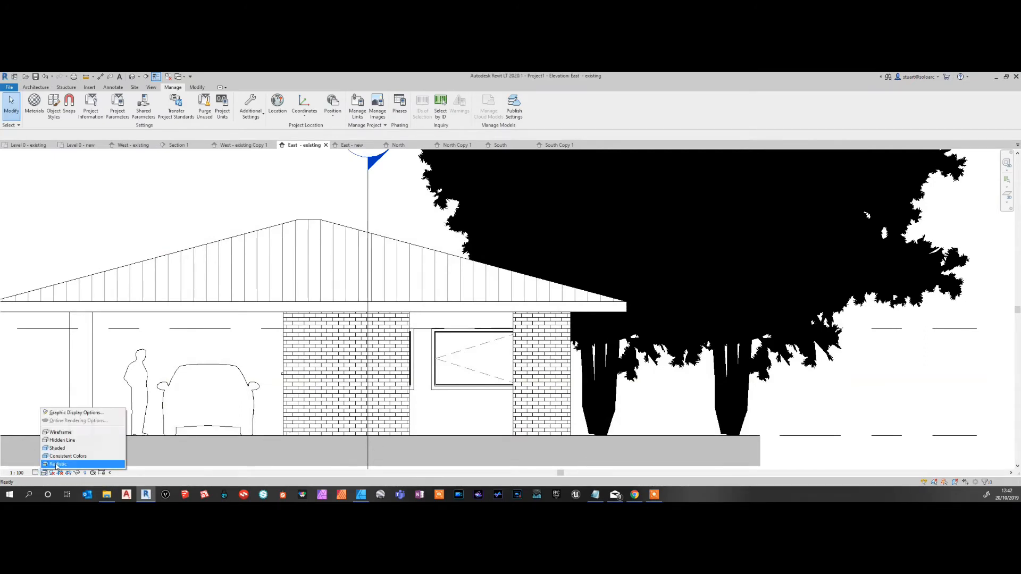
click(57, 465)
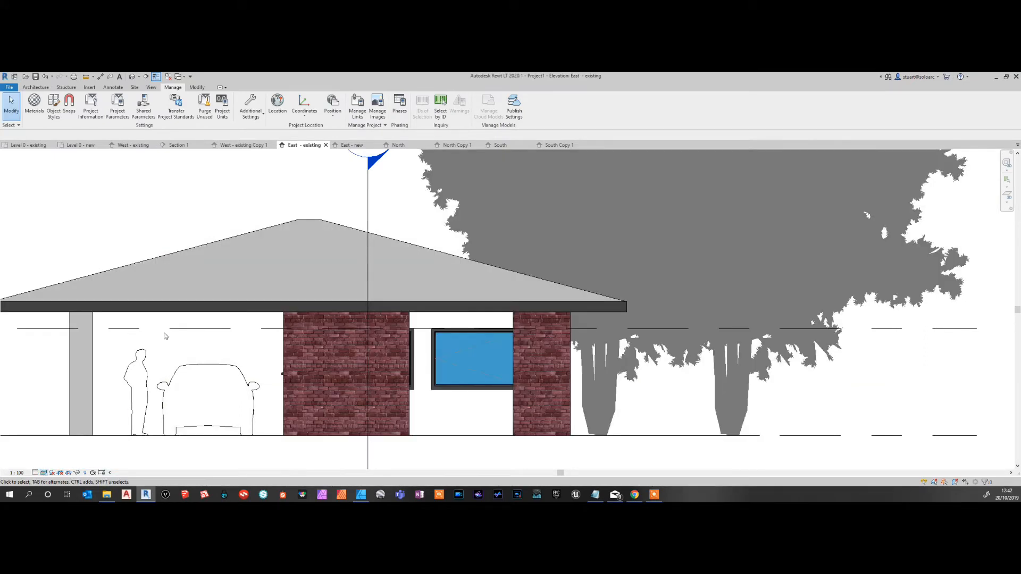
click(43, 472)
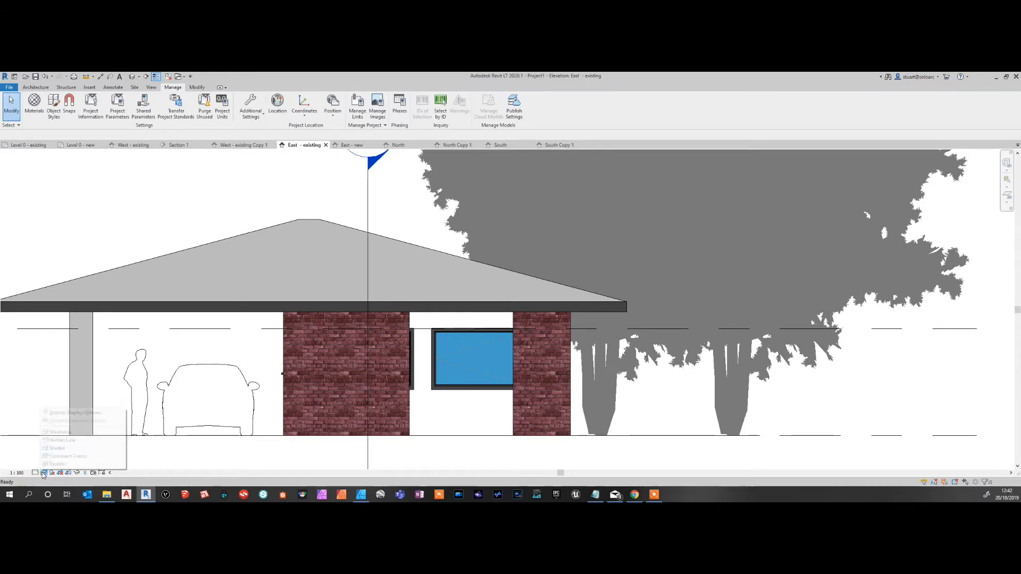
click(61, 440)
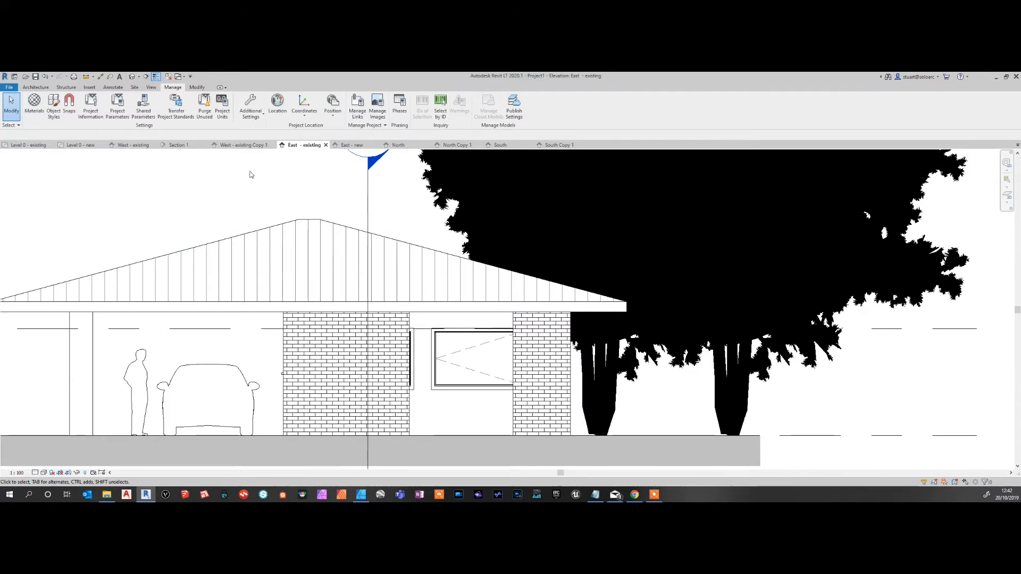
Step: Open the default 3D view of the house with the brick window wall and carport in view
click(132, 76)
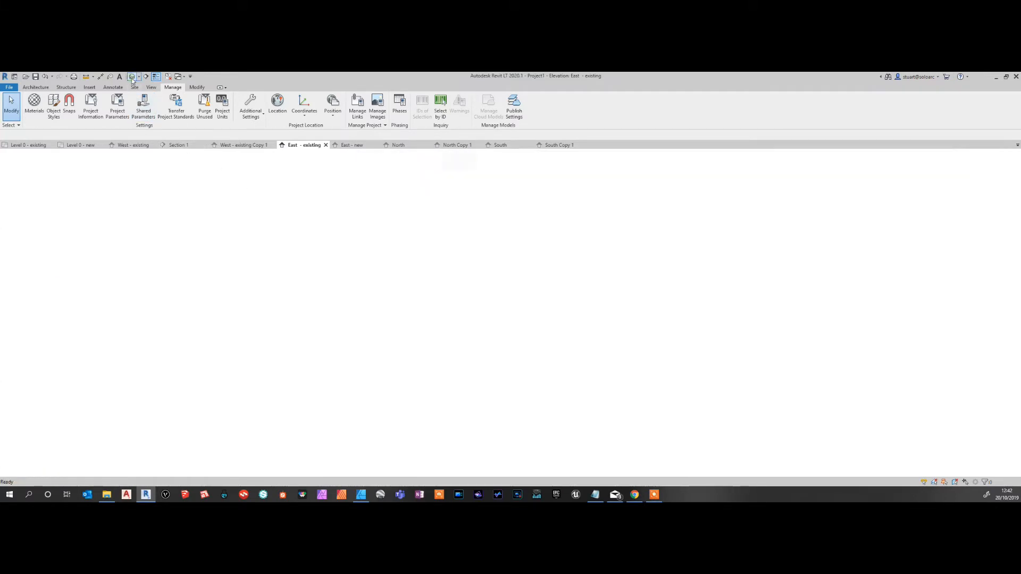
scroll(549, 432, up, 5)
middle_drag(548, 429, 422, 358)
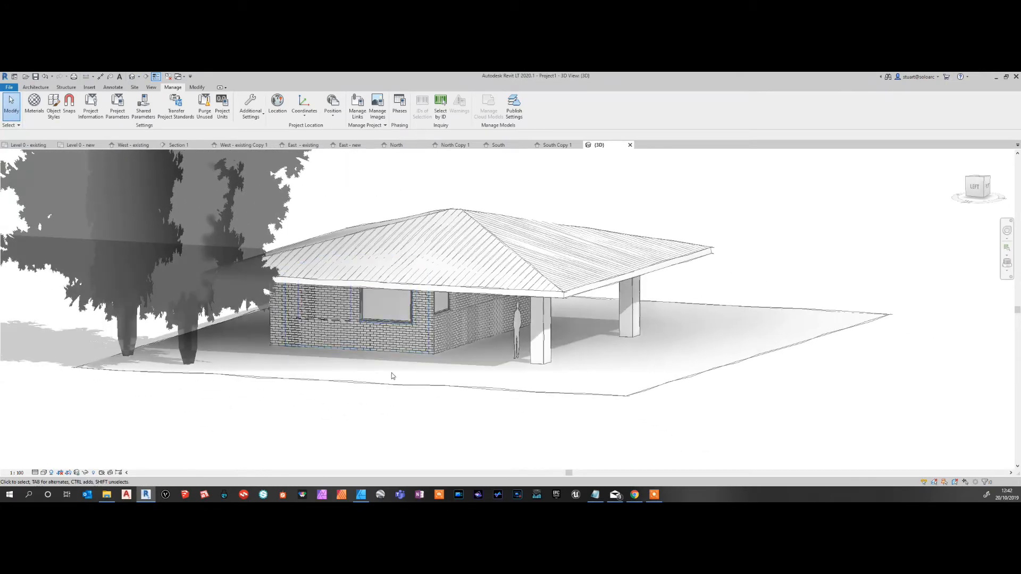
scroll(391, 376, up, 2)
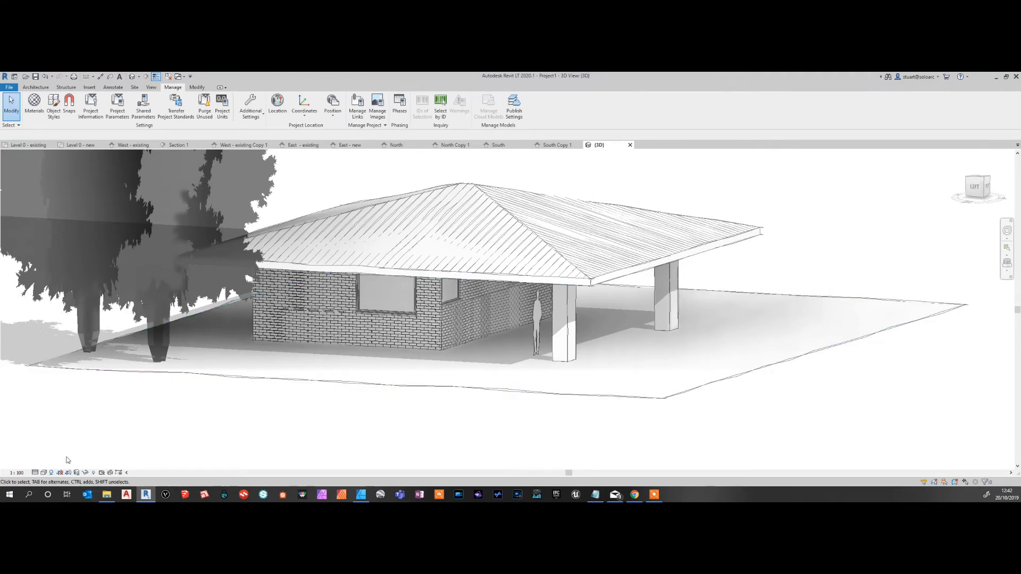
Step: Preview the 3D view in the Realistic visual style and switch it back to Hidden Line
click(43, 472)
click(64, 461)
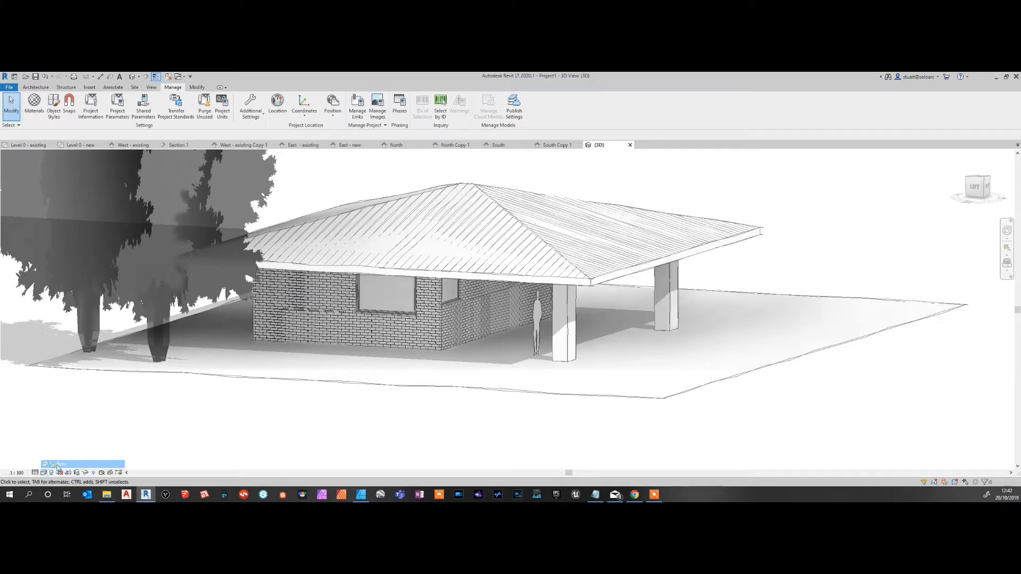
click(245, 381)
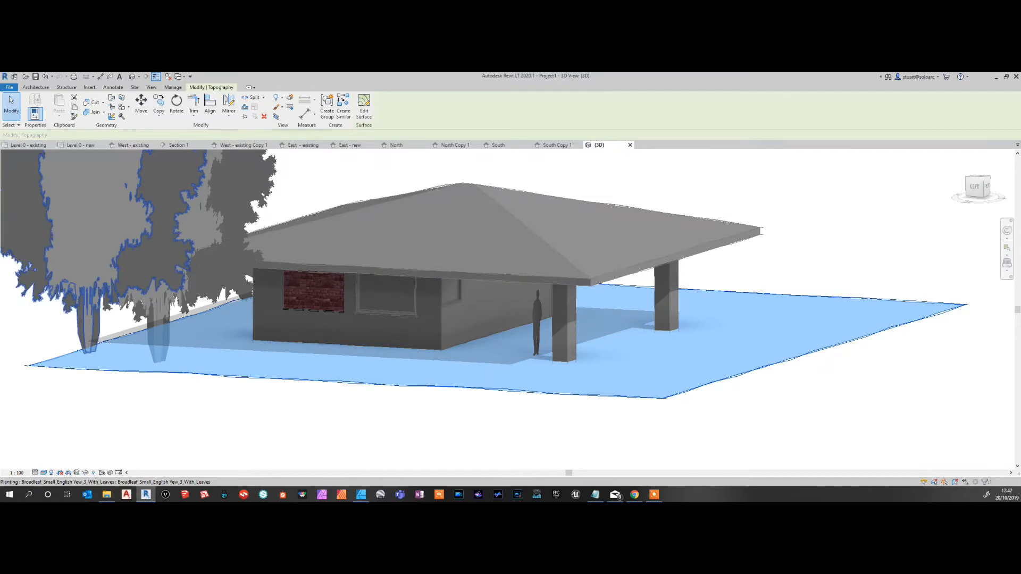
key(Escape)
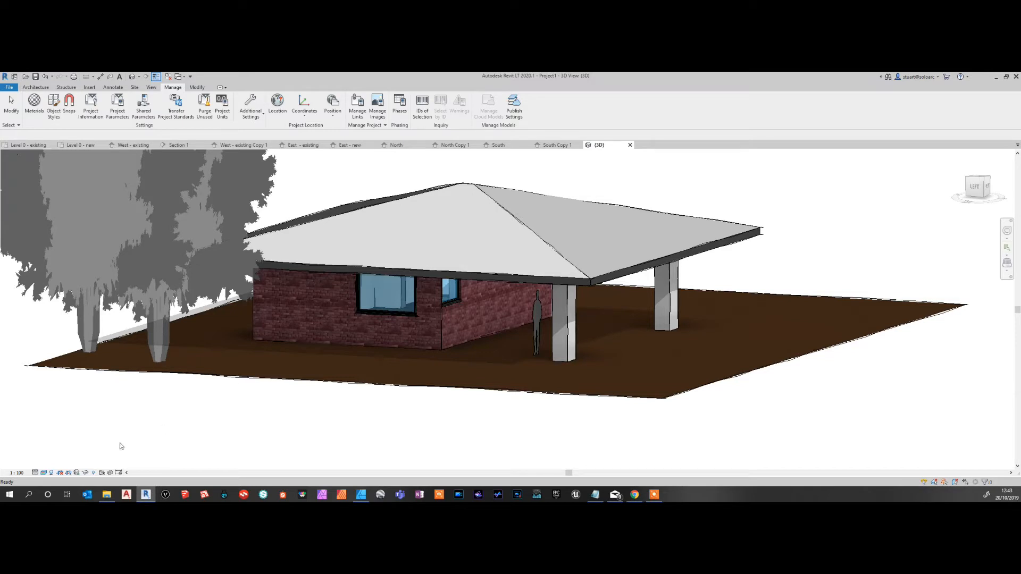
key(Escape)
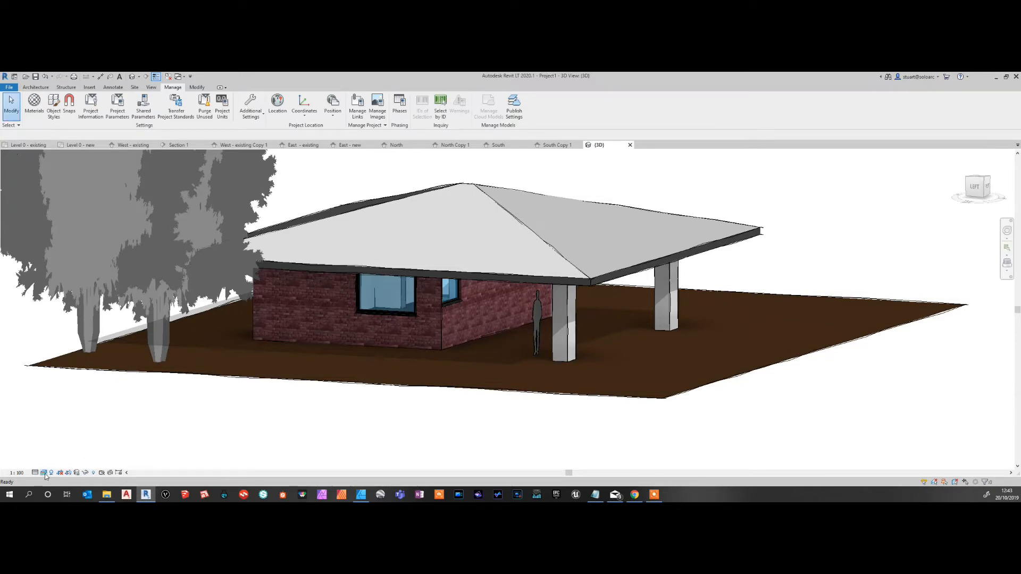
click(44, 473)
click(62, 441)
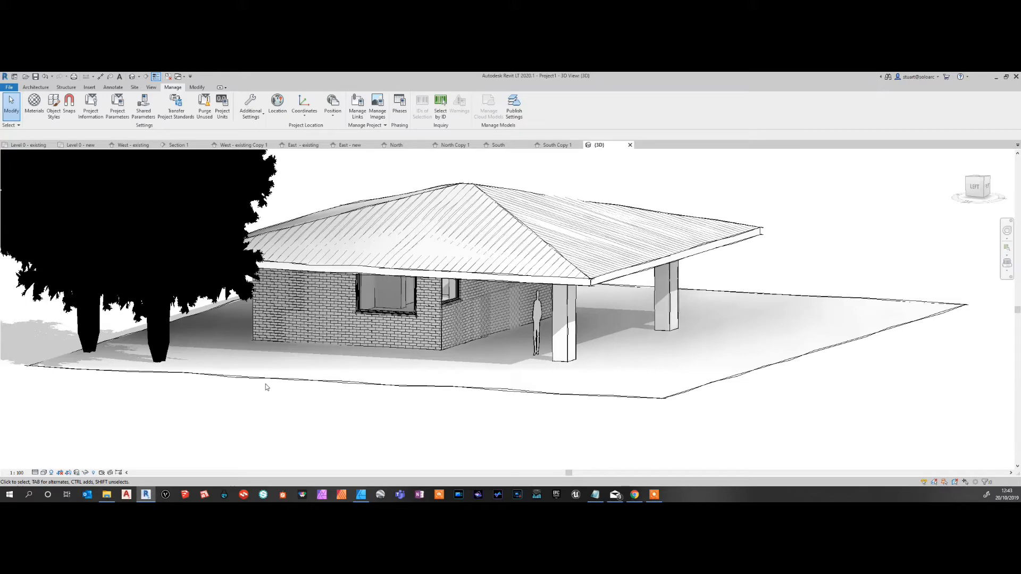
Step: Compare the Consistent Colors, Shaded and Realistic visual styles in the 3D view and return to Hidden Line
click(44, 472)
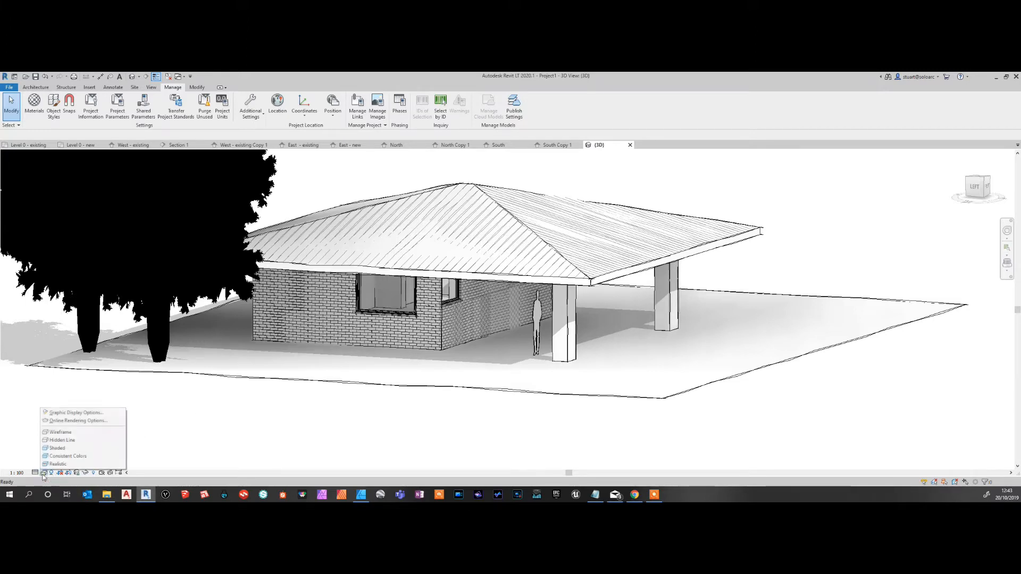
click(53, 459)
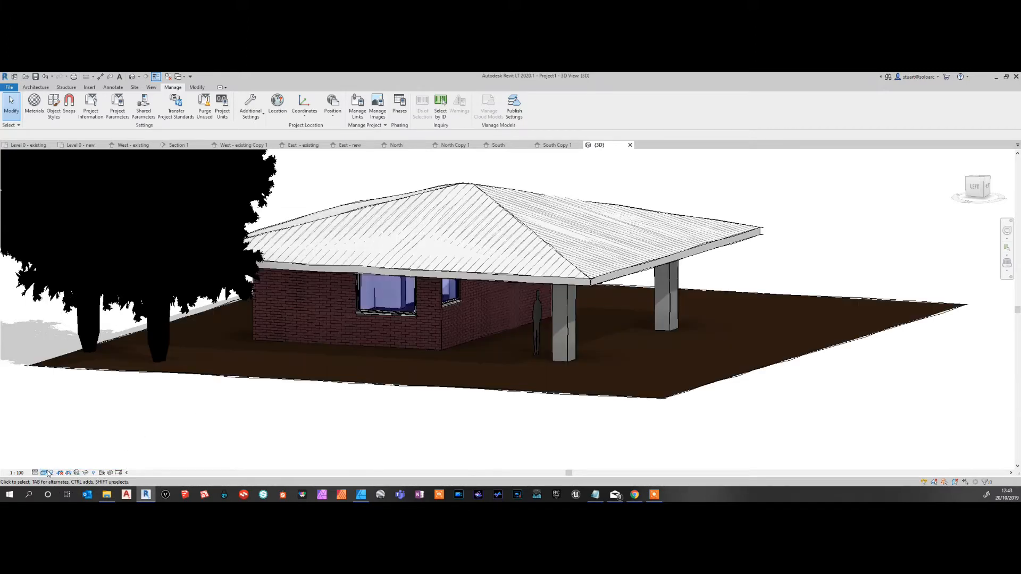
click(47, 472)
click(52, 450)
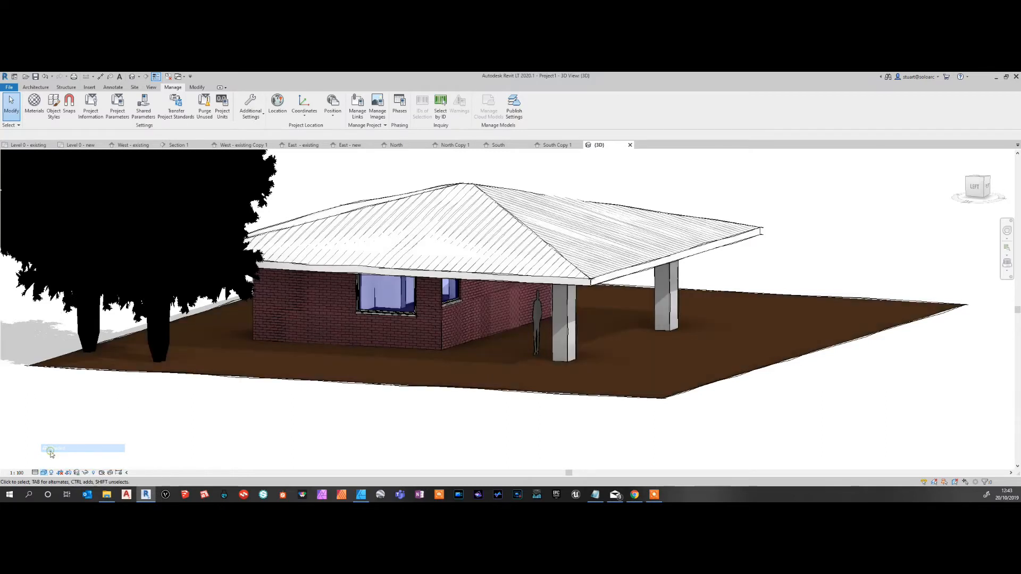
click(44, 472)
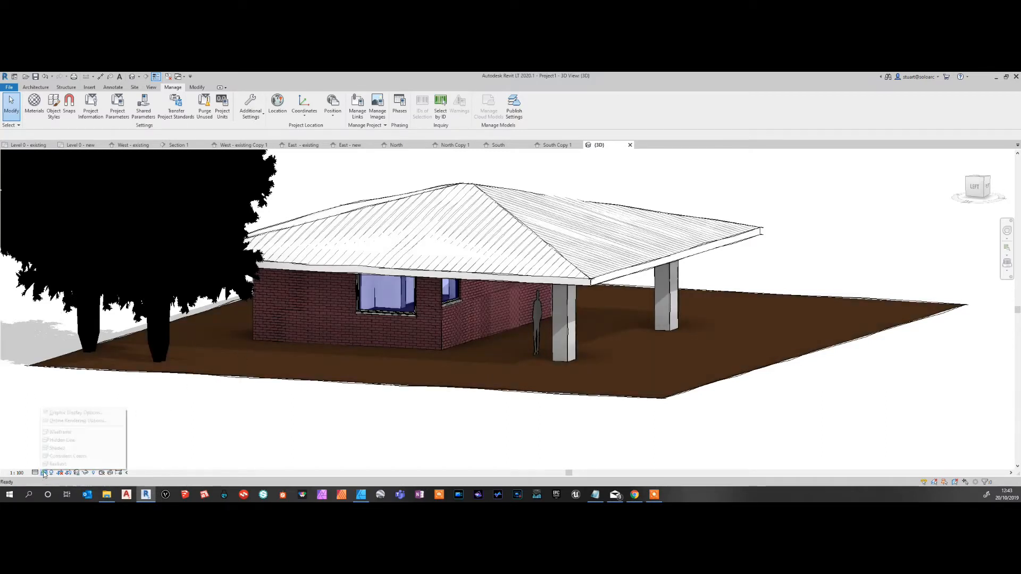
click(50, 458)
click(44, 472)
click(52, 450)
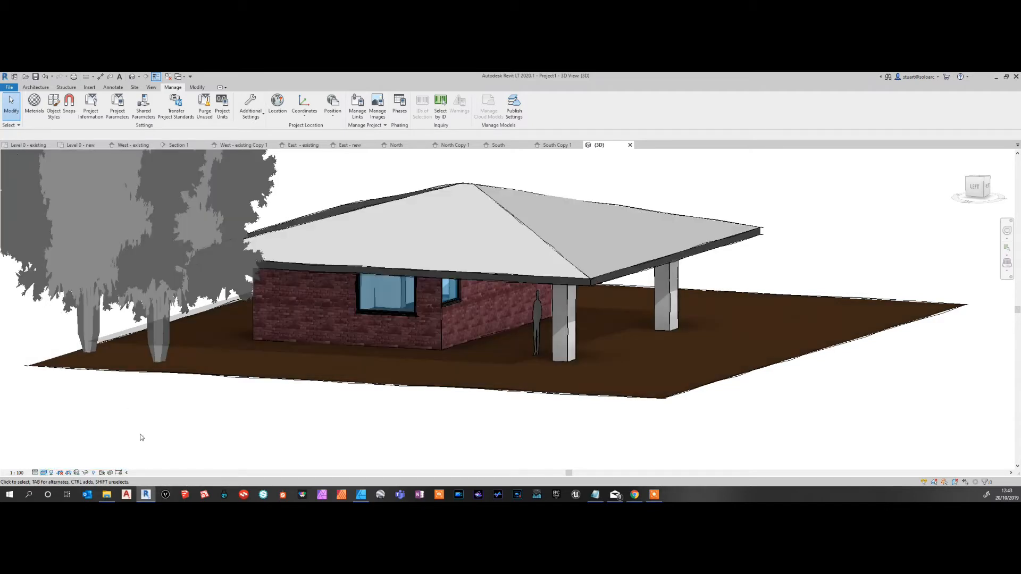
click(45, 473)
click(58, 440)
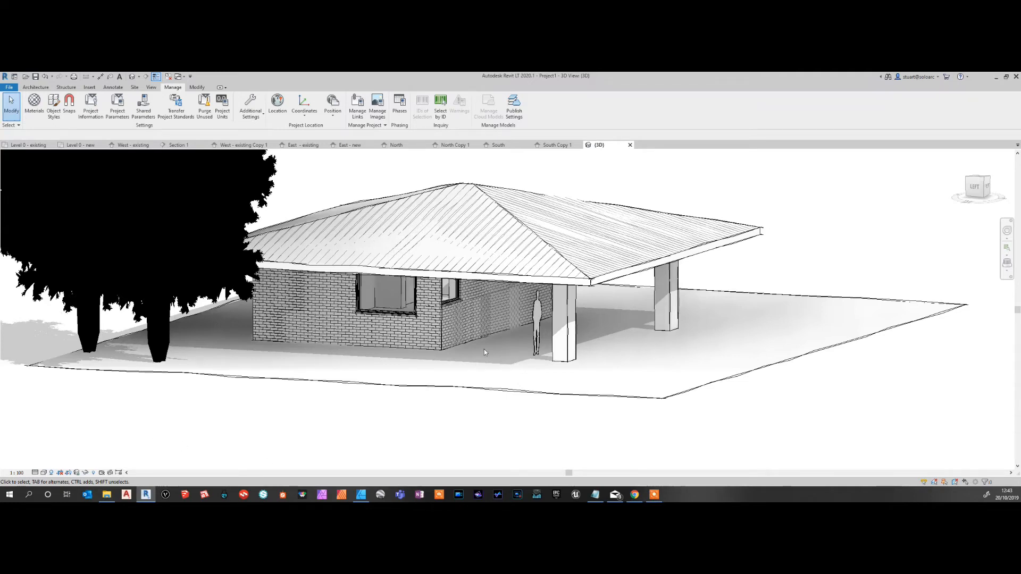
Step: Check the brick wall around the window and its separate infill piece by selecting each, and clear the selection
click(299, 314)
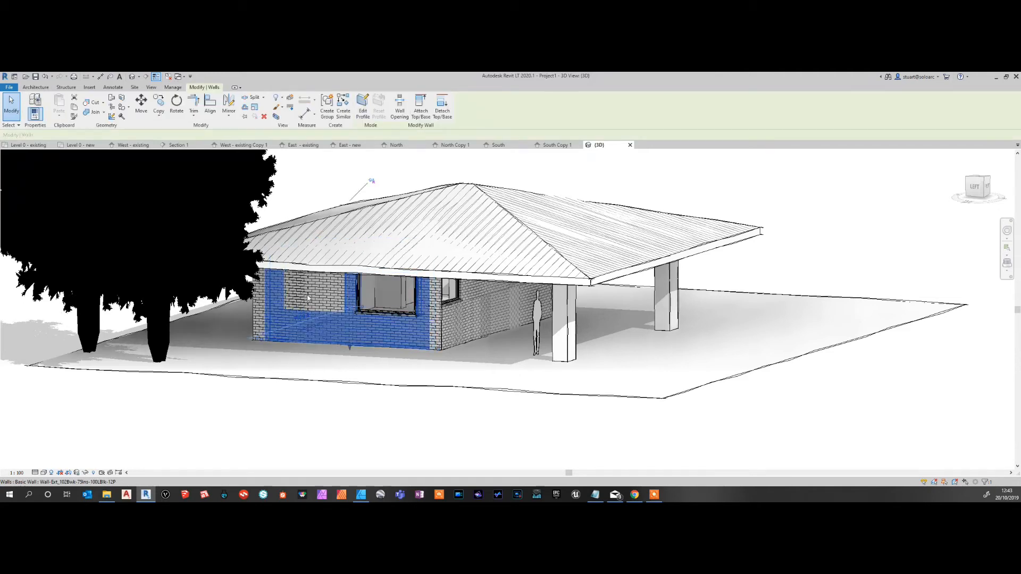
click(312, 289)
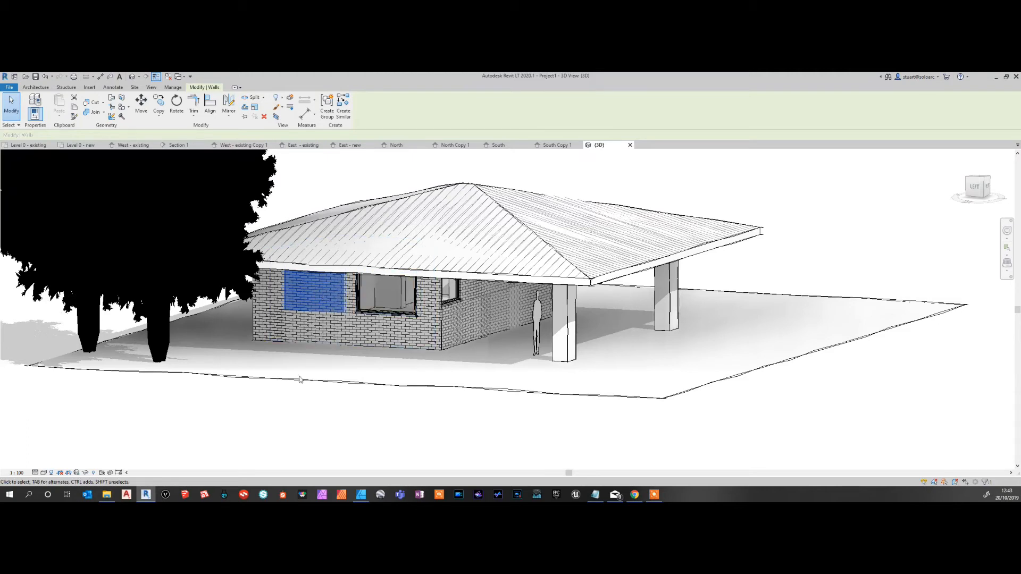
click(291, 396)
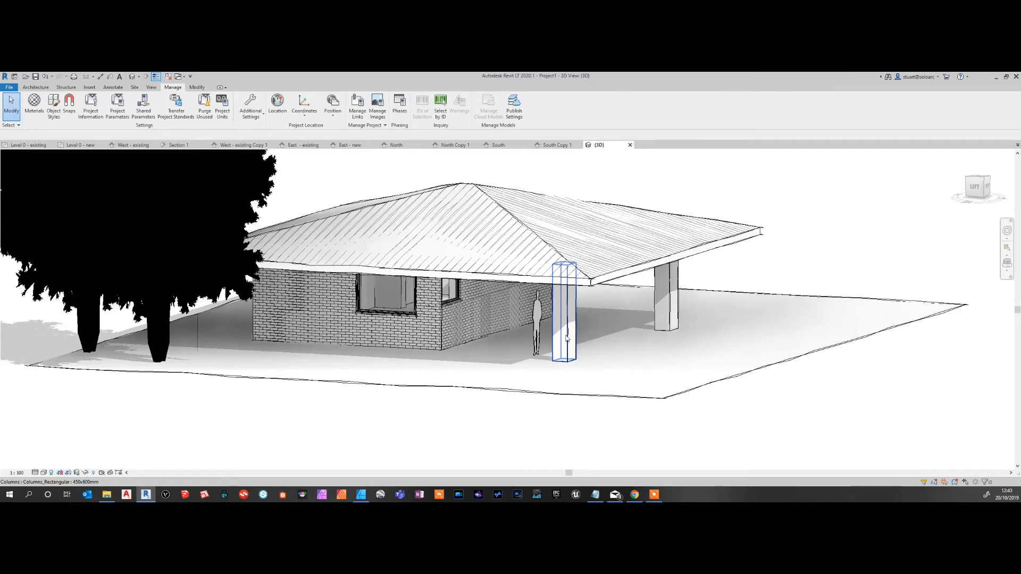
Step: Examine the brick patterns on the carport-side wall and the extension in the 3D view and its copy
shift+middle_drag(604, 350, 447, 323)
scroll(394, 334, up, 2)
scroll(542, 285, up, 2)
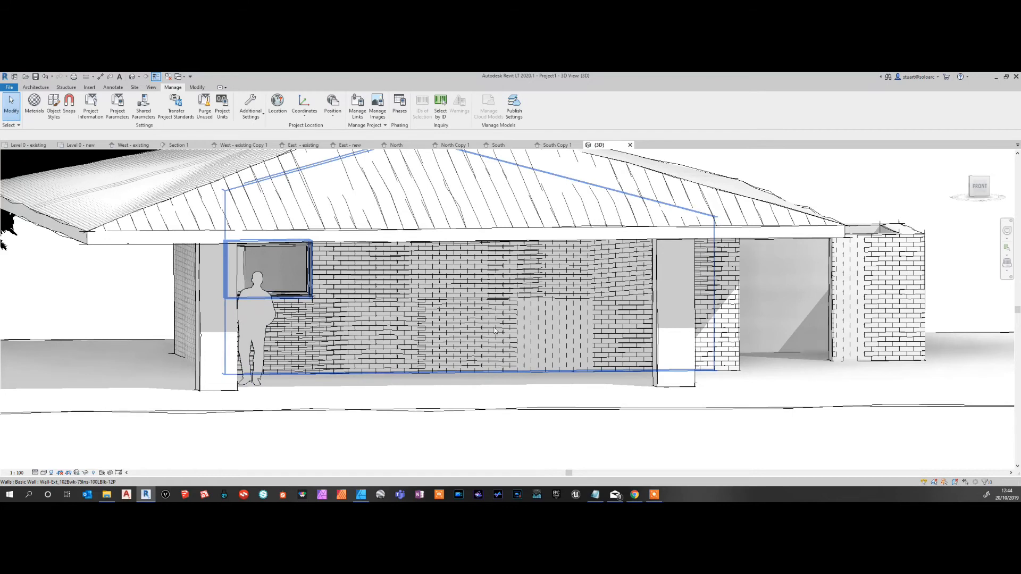
mouse_move(644, 341)
middle_down()
mouse_move(465, 349)
mouse_move(399, 406)
middle_up()
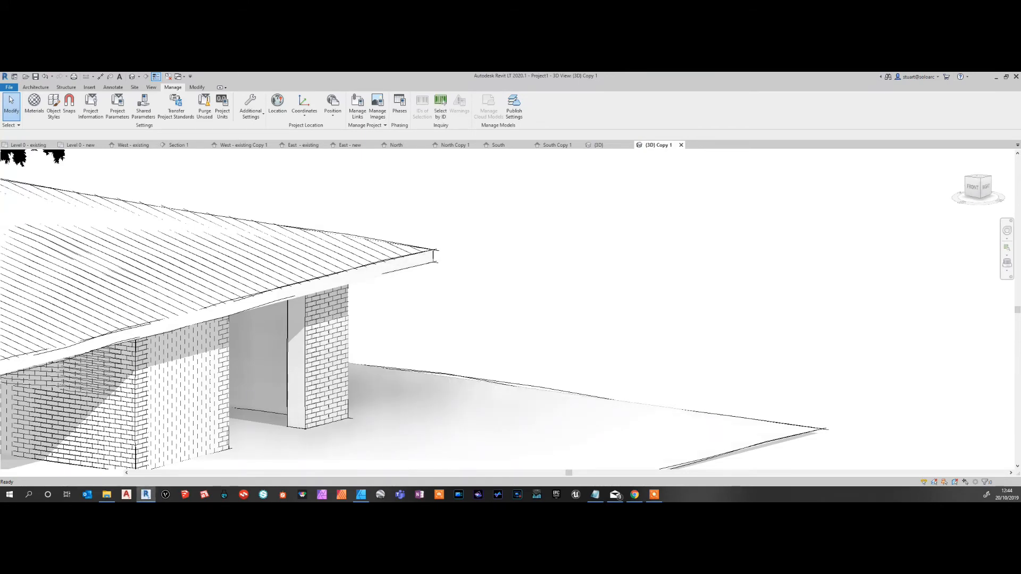
scroll(383, 337, down, 5)
scroll(365, 332, up, 3)
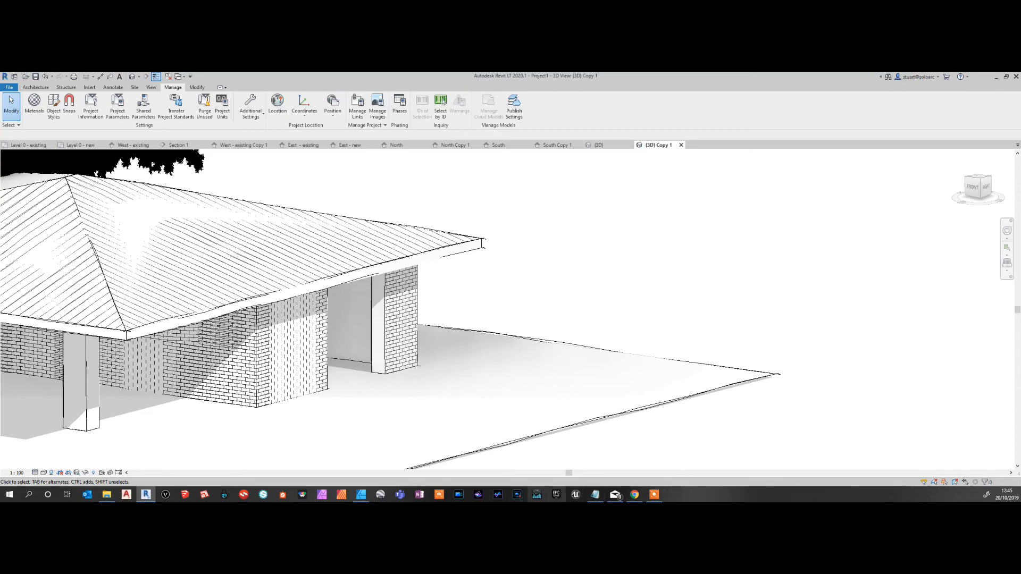
click(654, 495)
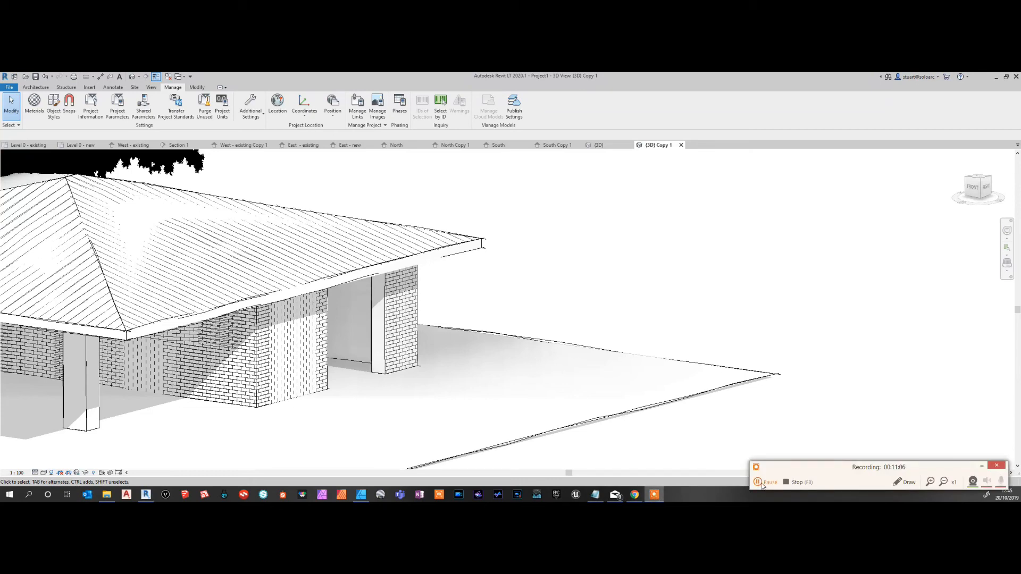